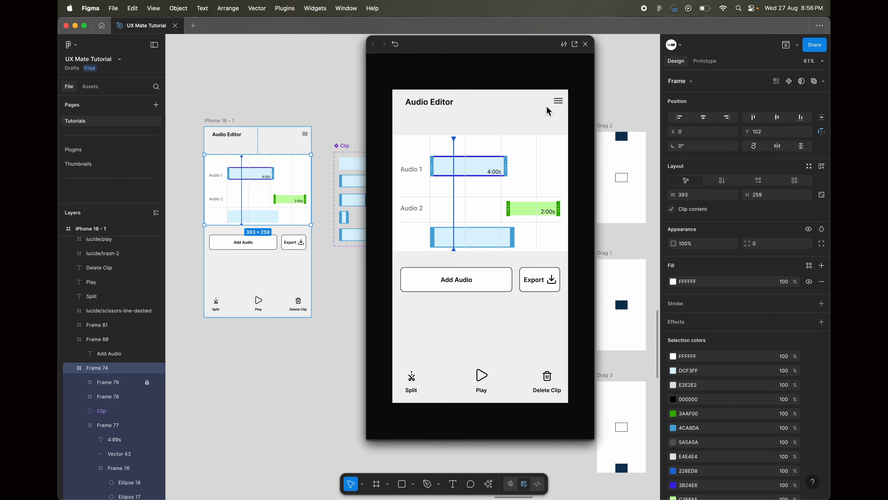
Close the prototype preview and examine the five Drag frames, focusing on the Drag 1 frame
click(586, 44)
scroll(478, 255, right, 5)
scroll(479, 255, down, 2)
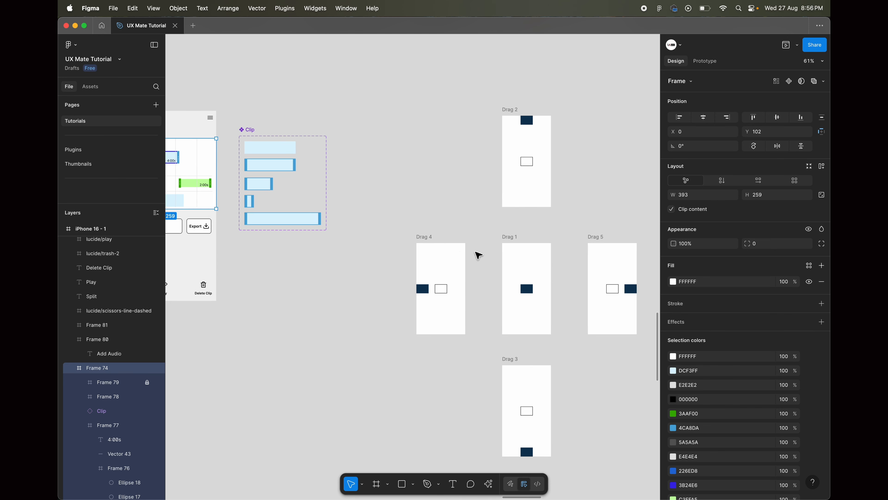
ctrl+scroll(479, 255, up, 5)
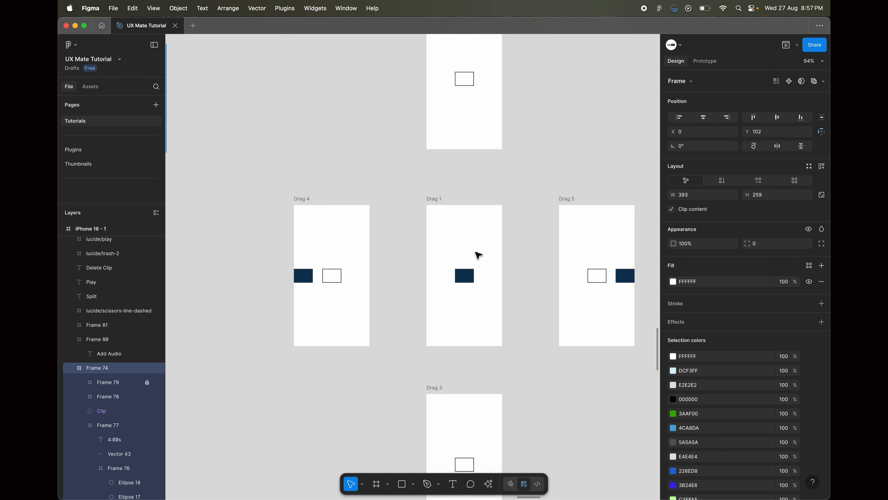
scroll(446, 213, down, 5)
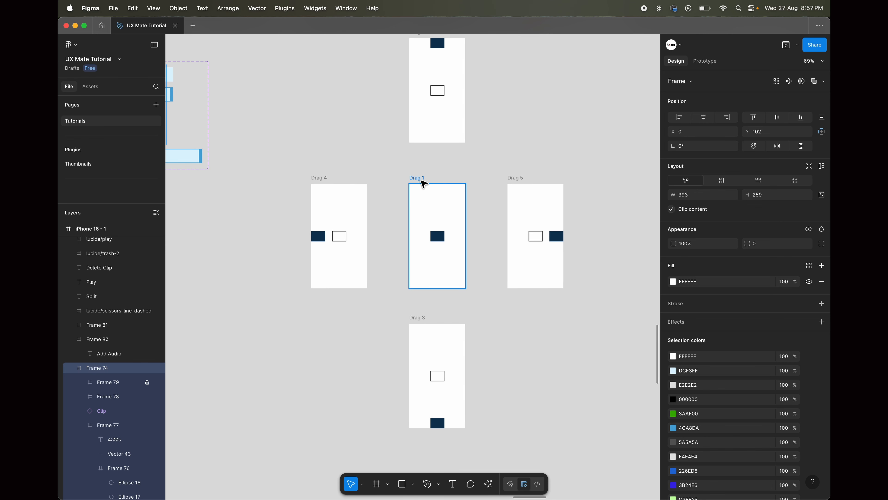
click(424, 183)
scroll(423, 183, up, 5)
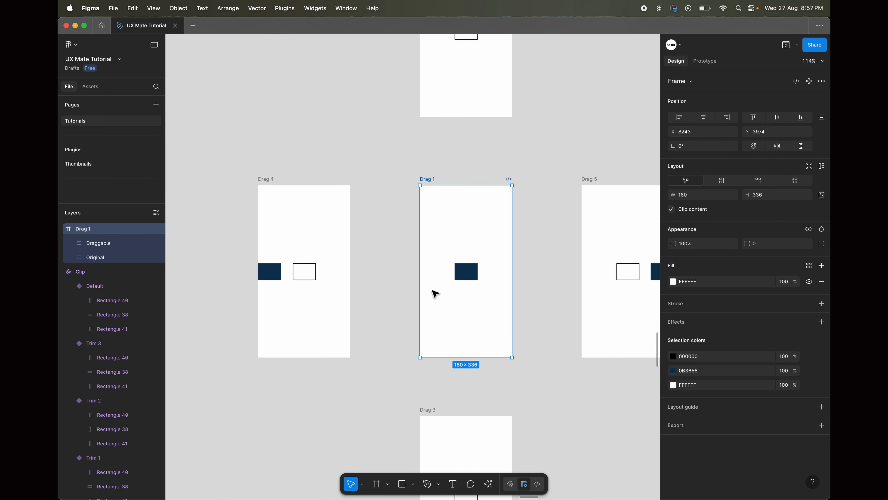
scroll(432, 292, down, 6)
scroll(434, 294, down, 1)
scroll(434, 294, right, 1)
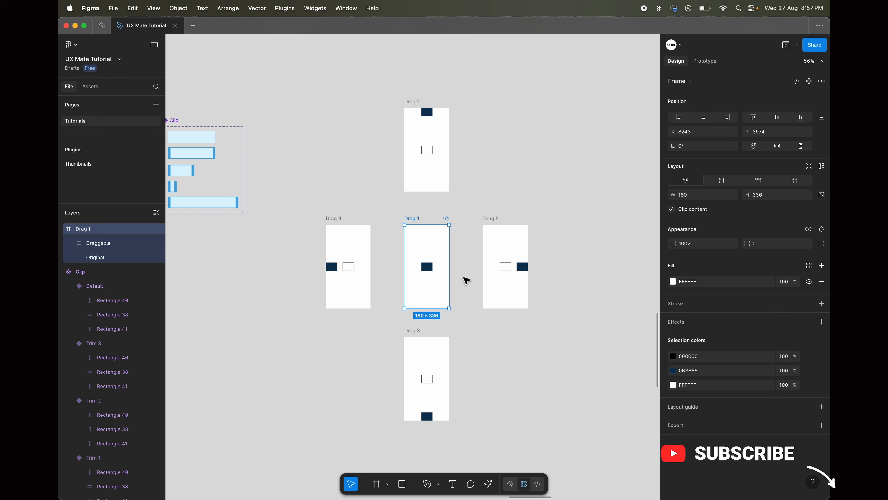
click(374, 346)
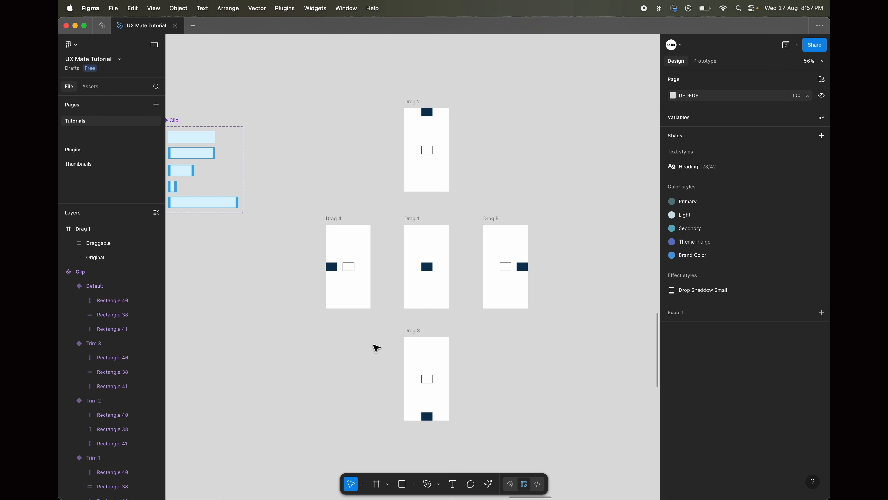
Preview the Drag 1 frame as a prototype and test moving its dark blue rectangle toward the frame's left edge
click(418, 222)
scroll(418, 222, up, 5)
scroll(420, 223, down, 1)
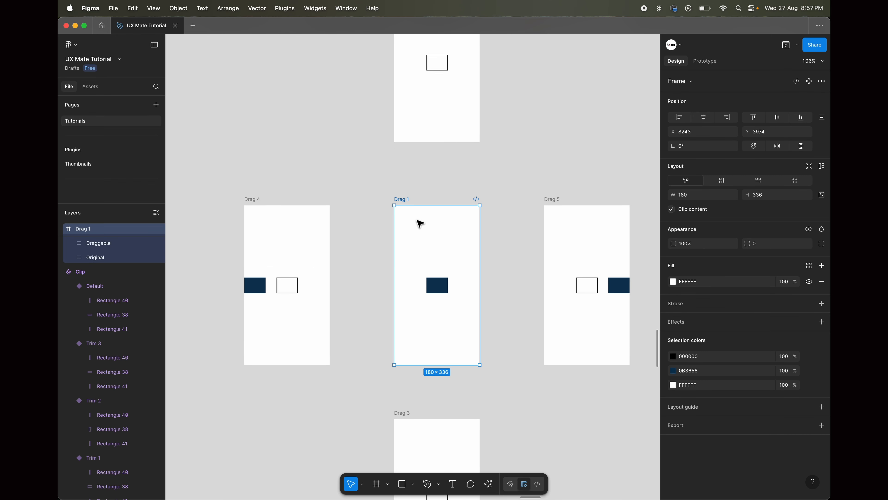
scroll(419, 223, down, 4)
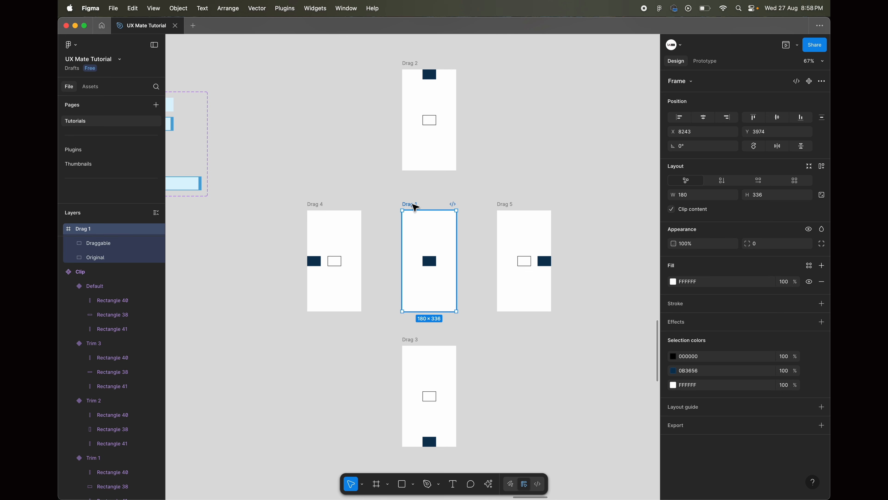
key(shift+space)
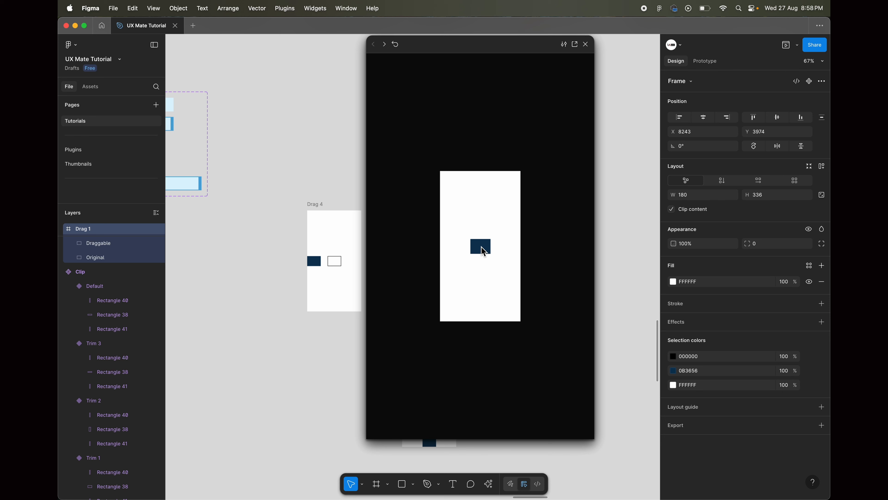
drag(472, 247, 460, 247)
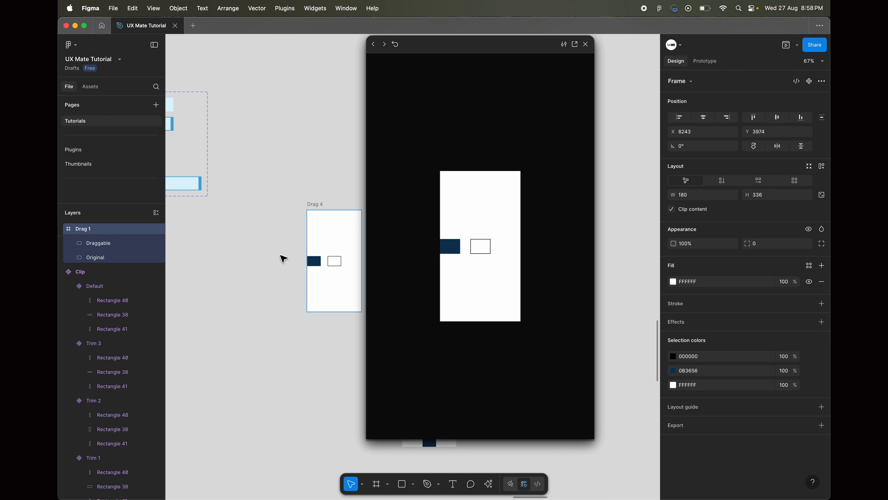
Move the prototype preview aside and compare it with the Drag frames on the canvas
drag(455, 48, 506, 48)
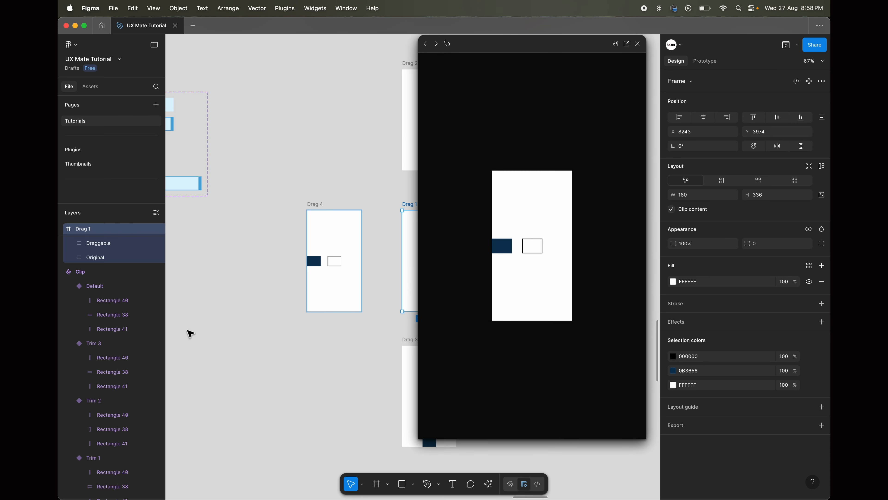
scroll(190, 331, right, 5)
scroll(230, 315, down, 3)
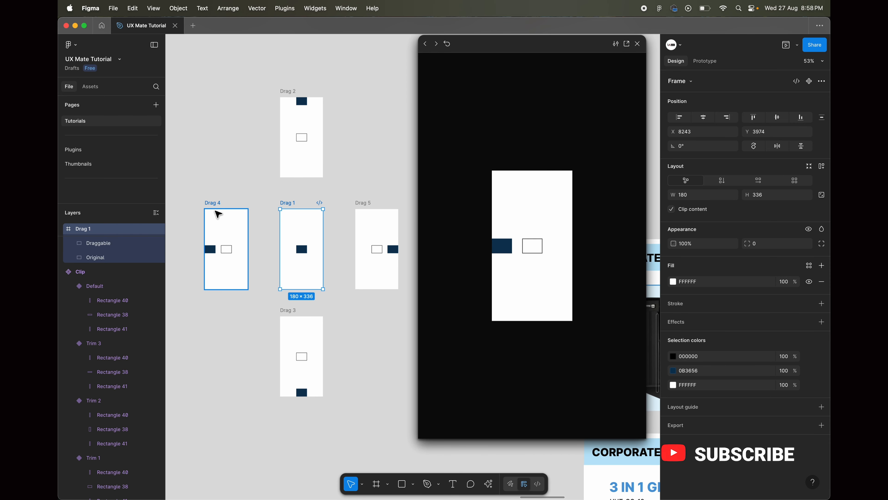
scroll(231, 229, up, 2)
scroll(232, 230, up, 2)
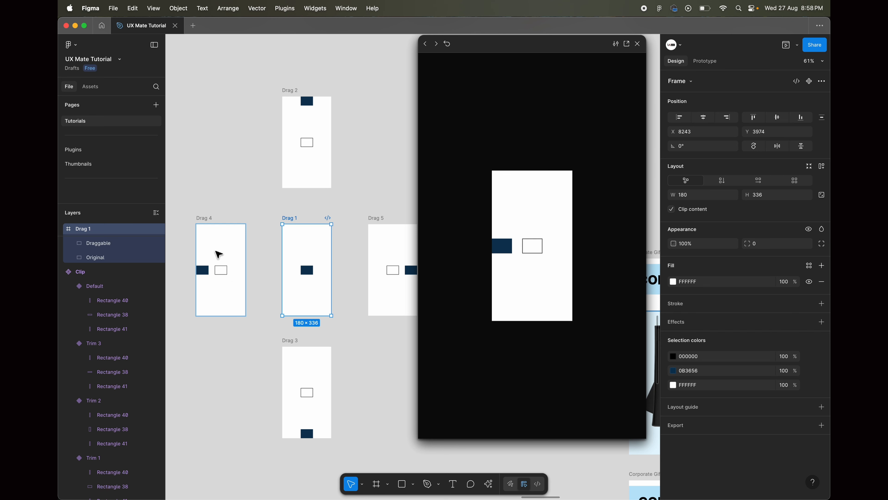
Test the remaining prototype interactions by moving the rectangle back to the centre, up, down, right and back again
drag(500, 248, 524, 251)
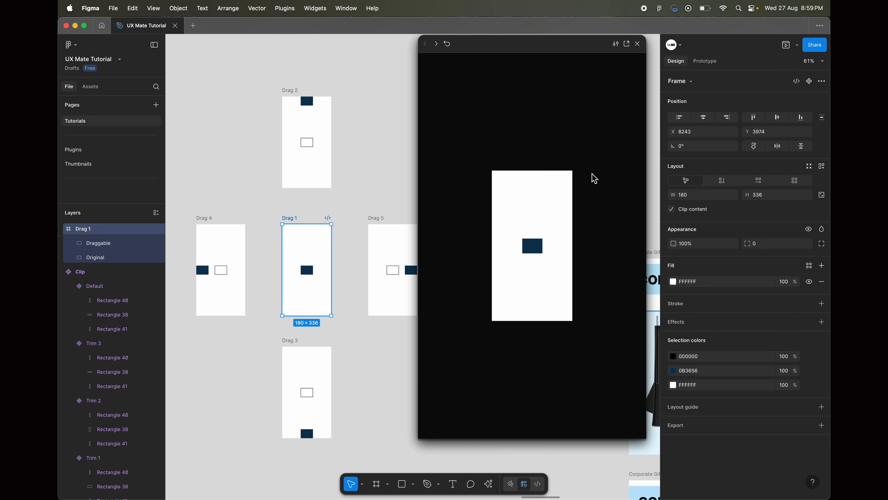
drag(535, 247, 531, 207)
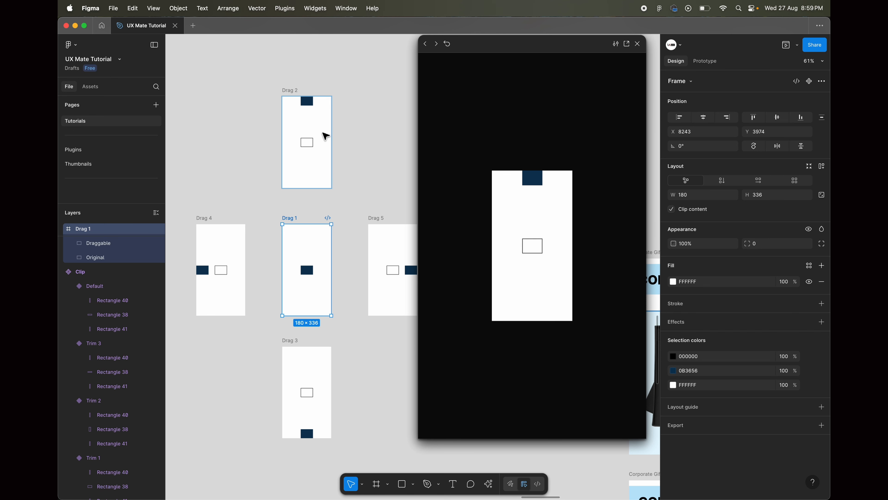
drag(539, 179, 538, 256)
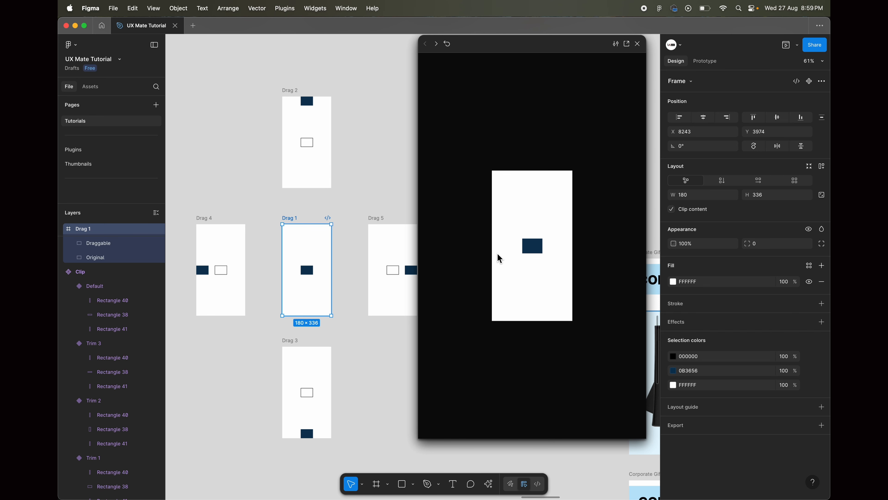
drag(544, 246, 527, 291)
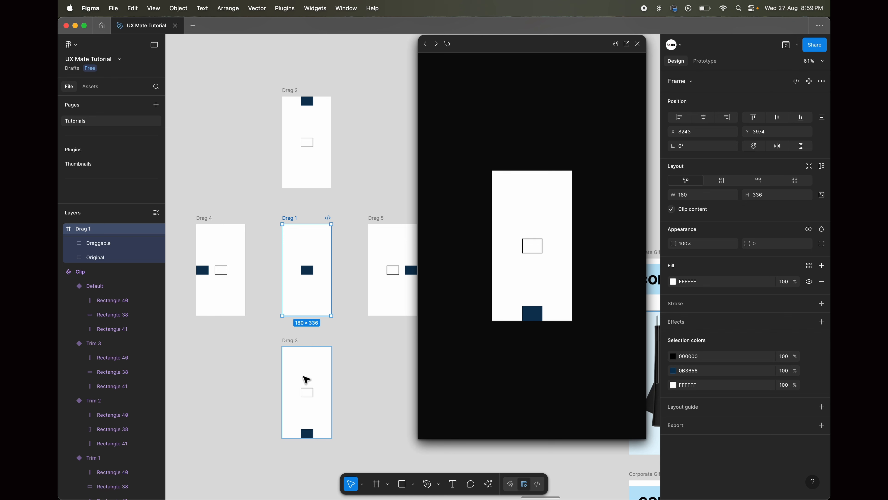
drag(532, 315, 556, 249)
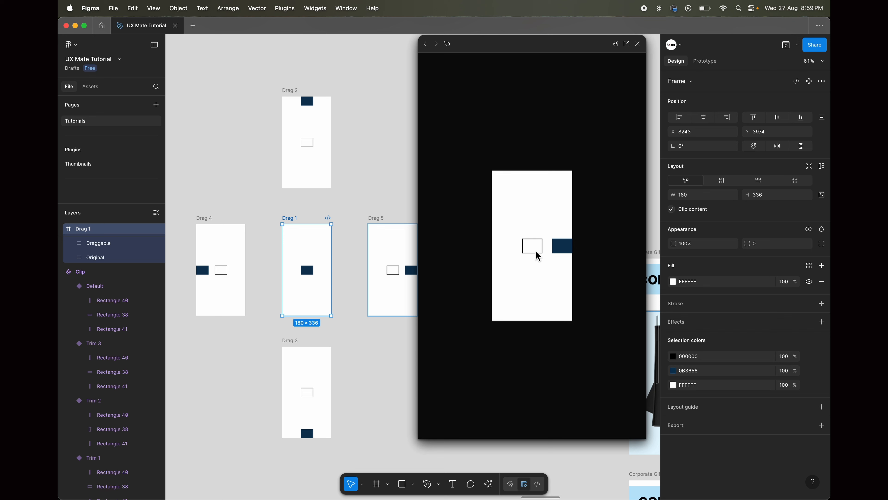
drag(559, 249, 538, 248)
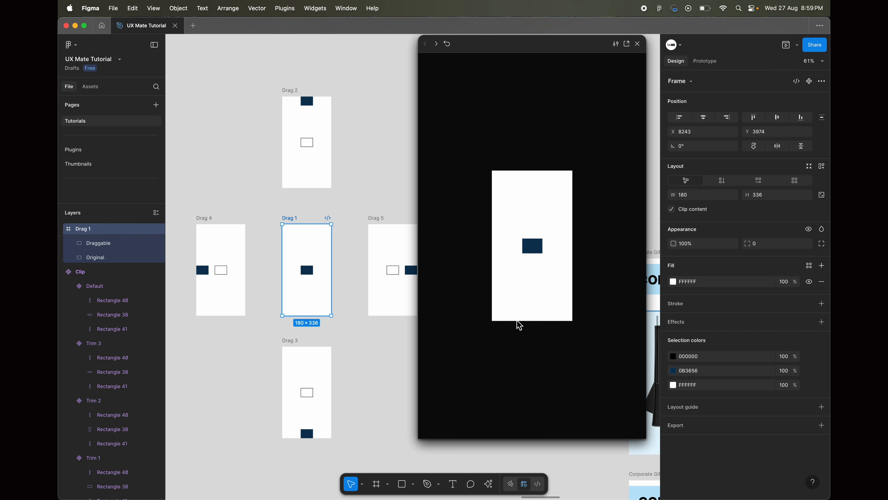
Inspect the prototype interactions of the Draggable rectangle in Drag 1, then close the preview and return to design mode
click(311, 272)
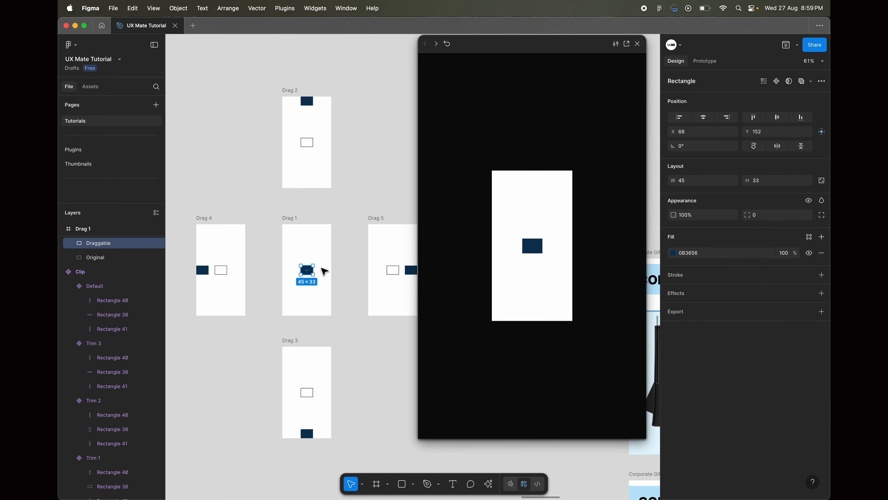
click(706, 61)
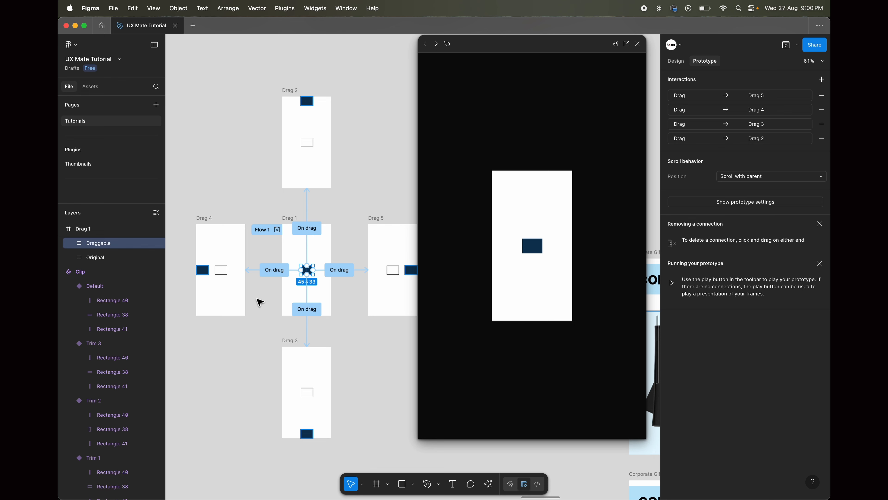
scroll(307, 197, left, 5)
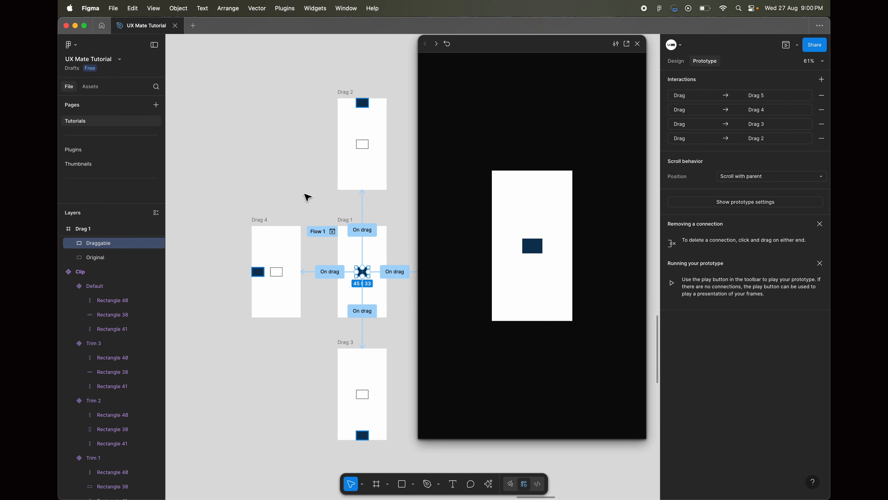
click(644, 49)
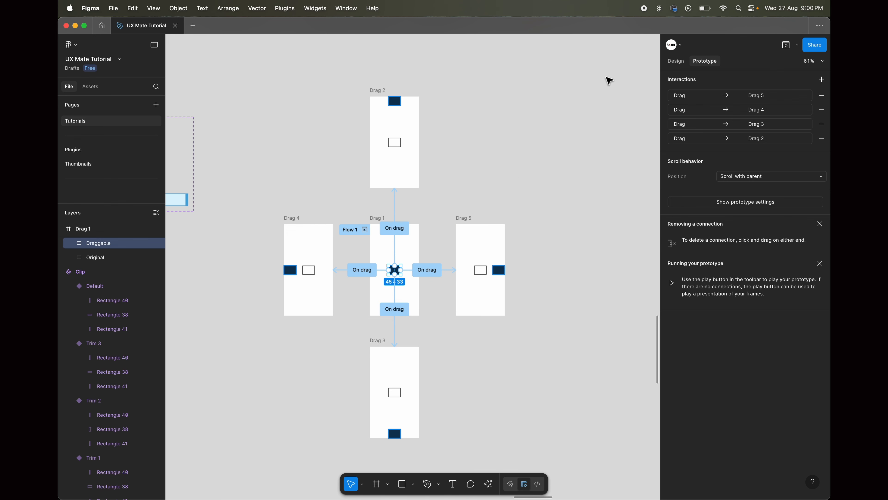
scroll(520, 179, left, 8)
click(408, 258)
scroll(399, 145, up, 4)
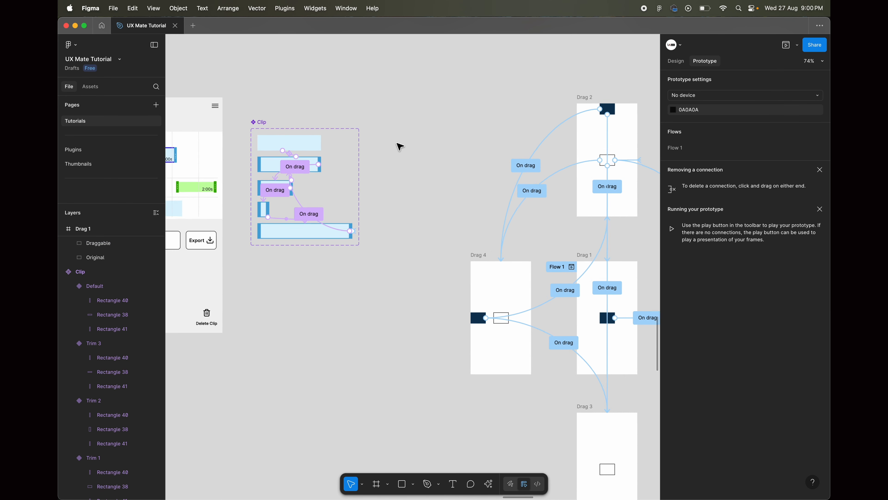
key(shift+e)
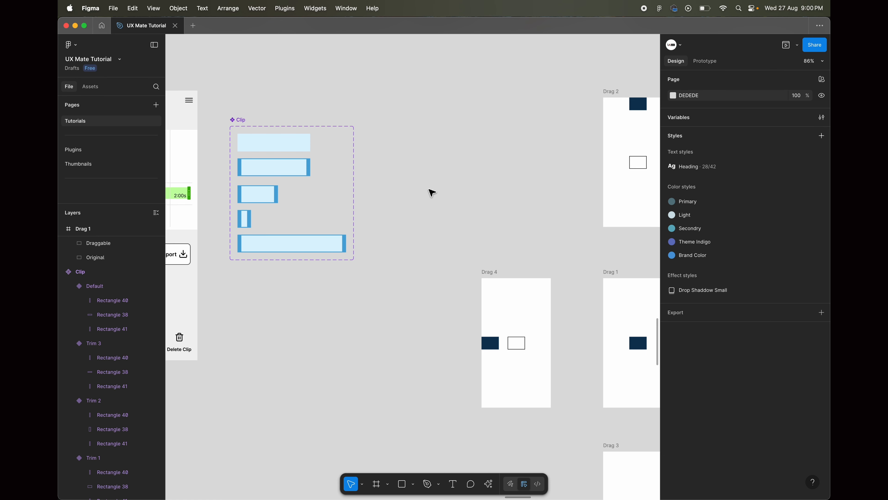
Draw a rectangle about 143 × 37 on the empty canvas to the right of the Clip component set
scroll(431, 192, left, 5)
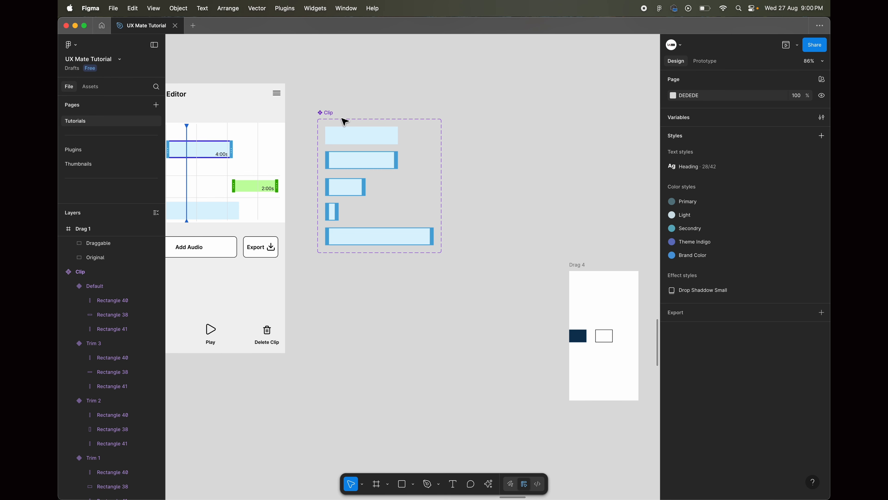
scroll(362, 262, right, 3)
scroll(422, 155, up, 4)
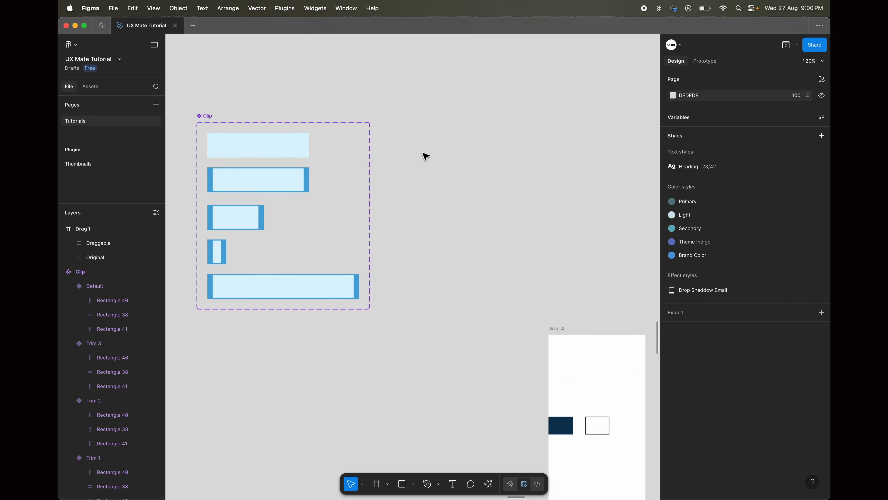
scroll(423, 155, up, 2)
scroll(422, 155, right, 2)
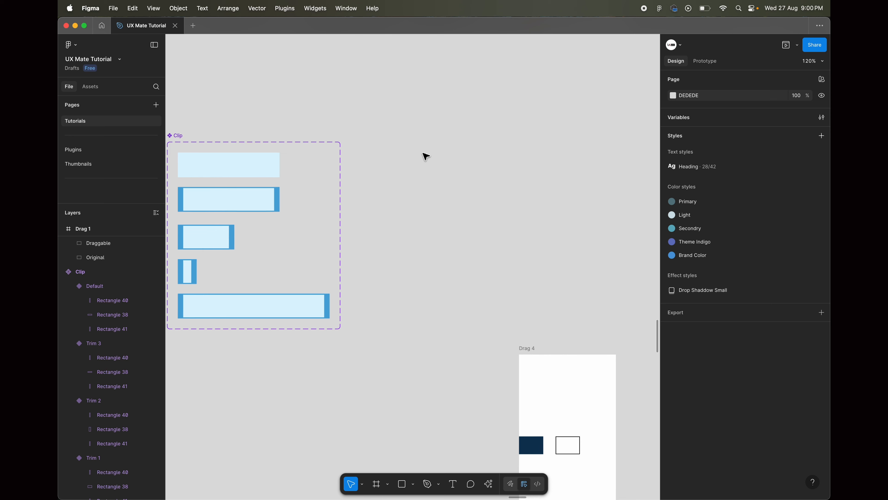
click(403, 484)
scroll(434, 180, up, 4)
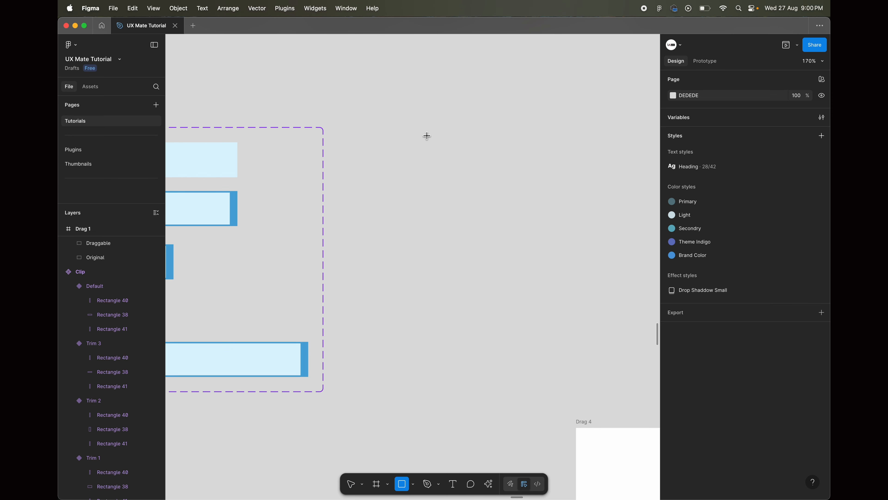
drag(424, 133, 536, 163)
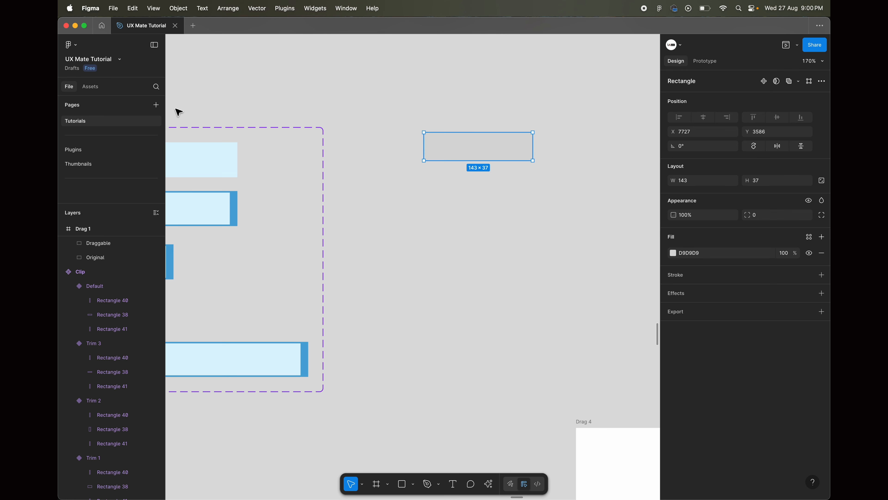
Rename the new rectangle's layer to "Clip Rect"
scroll(124, 271, up, 5)
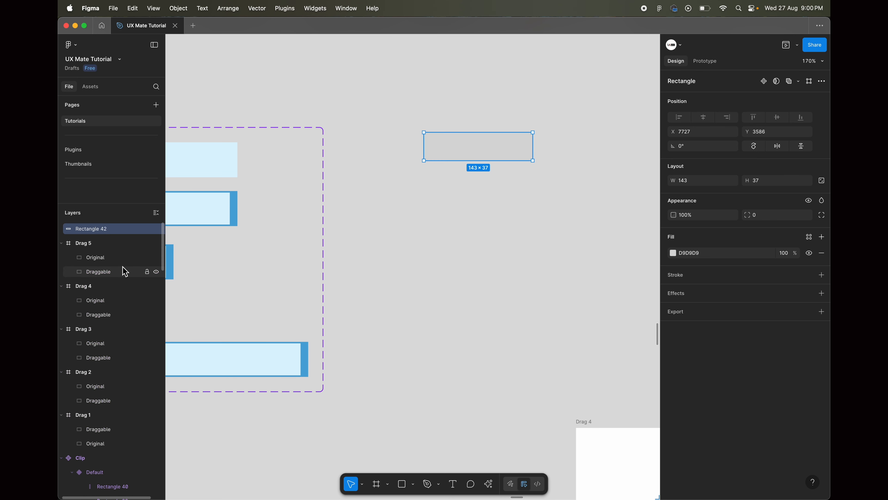
double_click(96, 230)
text(Clip Rect)
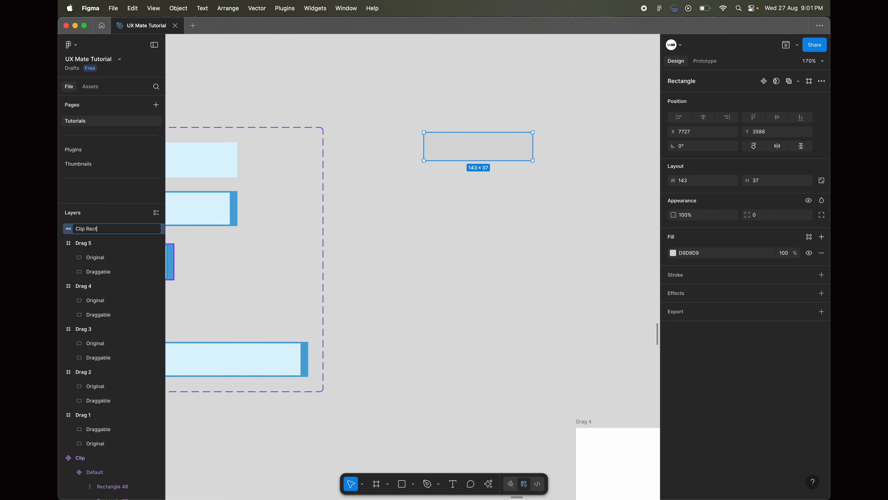
key(Return)
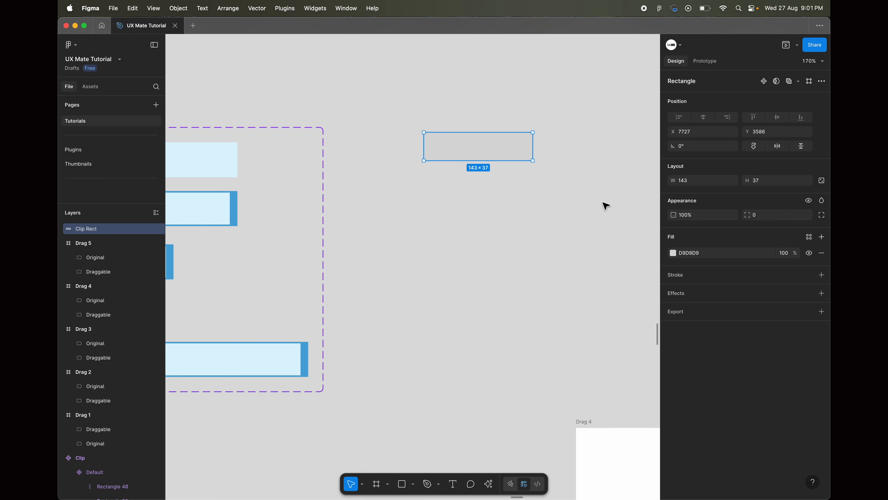
Change the fill of the Clip Rect rectangle to purple B177EF
click(674, 255)
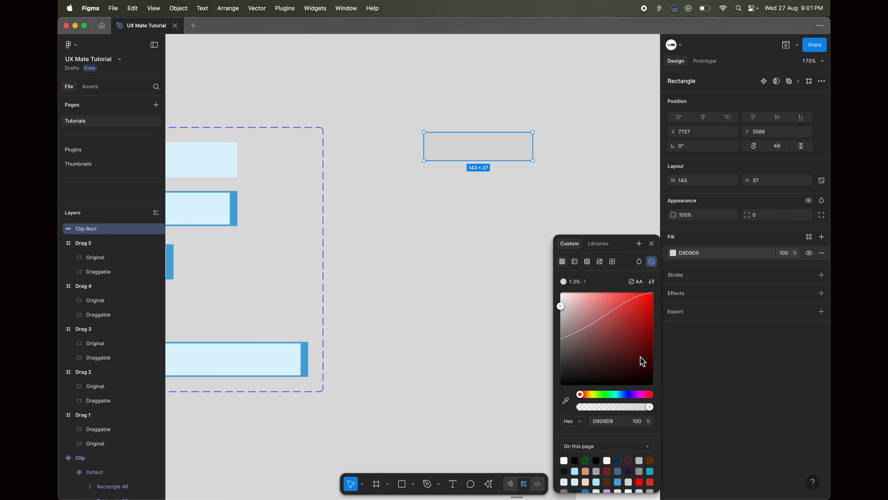
click(633, 394)
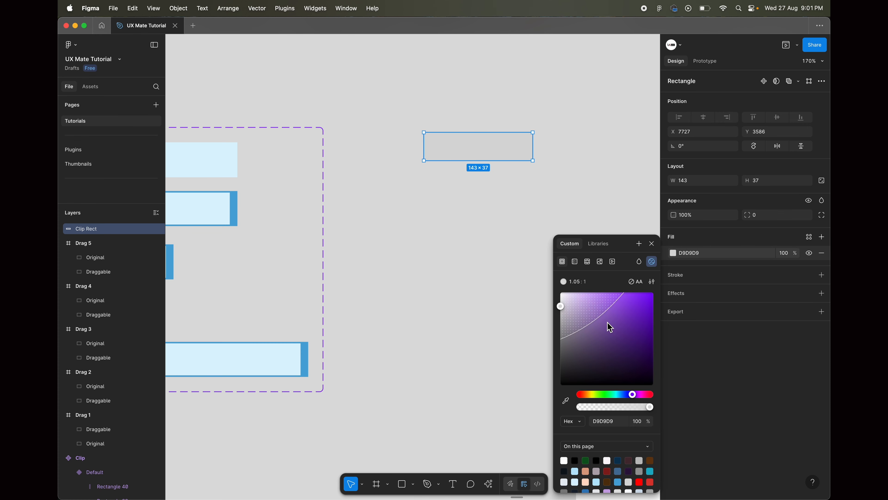
click(609, 307)
drag(610, 307, 608, 299)
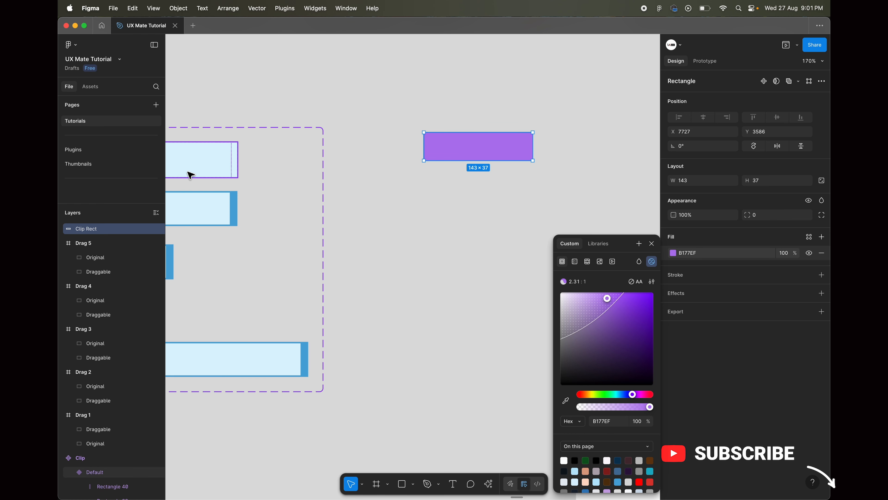
click(460, 202)
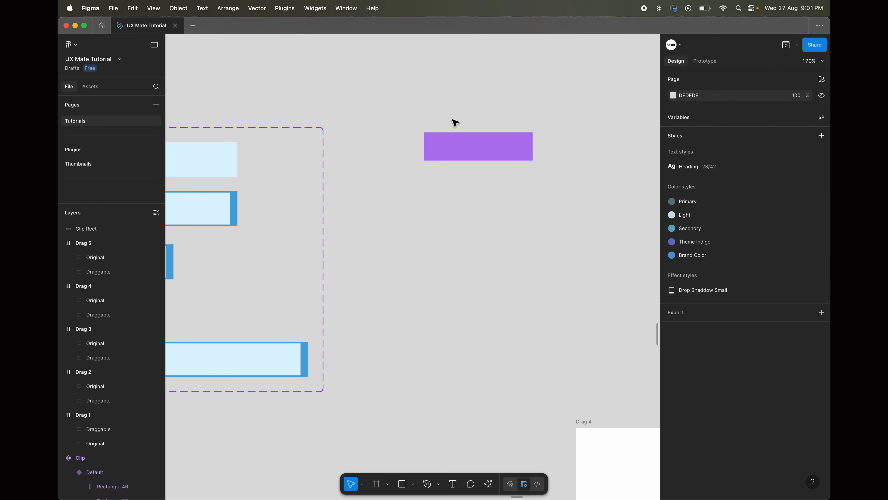
Draw a narrow rectangle about 8 × 37 flush against the outer left edge of the purple Clip Rect
scroll(453, 120, up, 3)
click(403, 484)
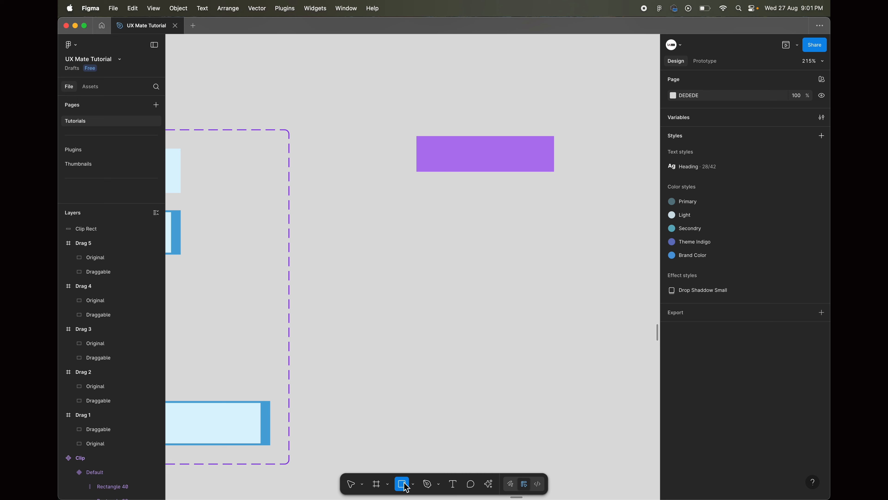
scroll(444, 139, up, 2)
scroll(439, 138, up, 3)
mouse_move(374, 134)
mouse_down()
mouse_move(392, 193)
mouse_move(383, 173)
mouse_move(398, 163)
mouse_up()
scroll(389, 191, up, 3)
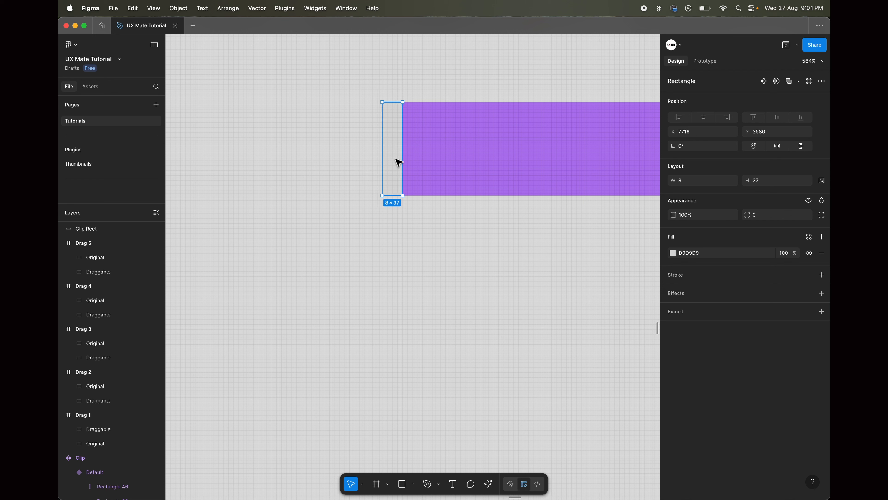
scroll(89, 245, up, 1)
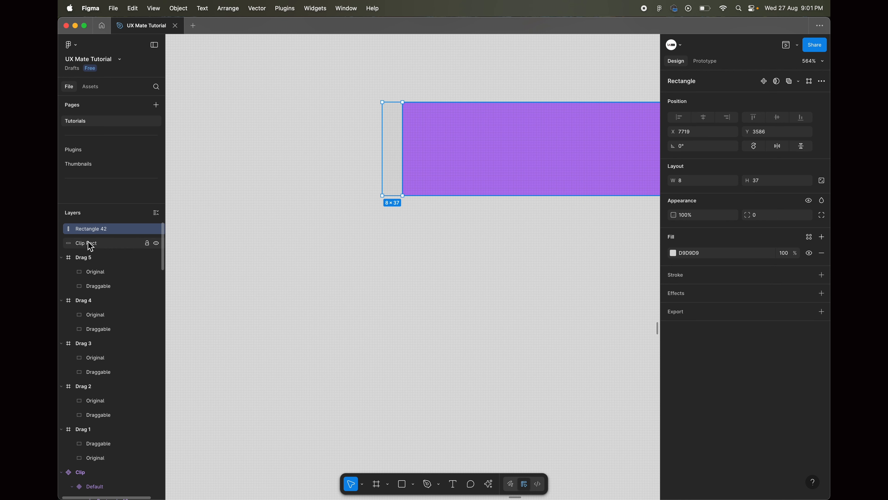
Rename the narrow rectangle's layer to "L Trim Handel"
double_click(92, 229)
text(L Trim Han)
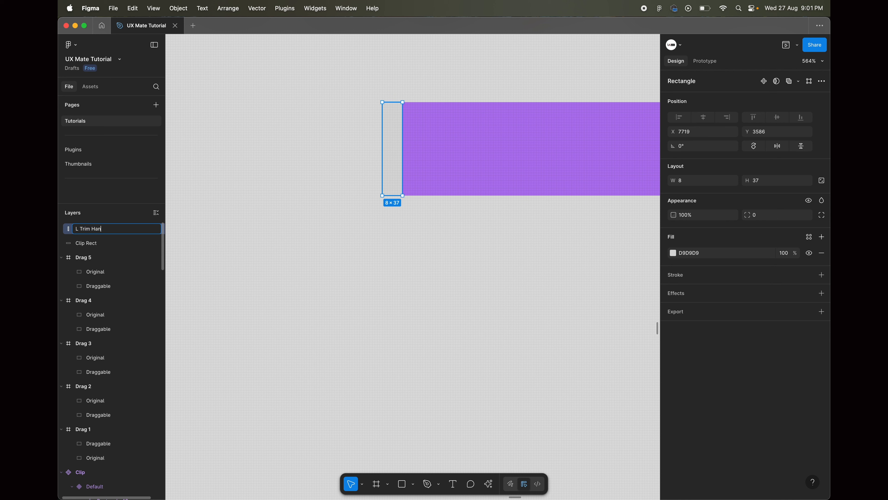
text(del)
key(Return)
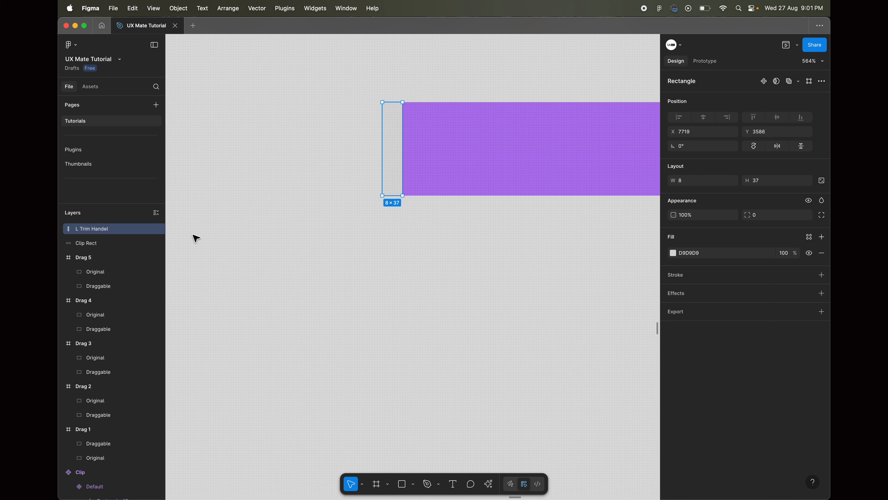
Sample the Clip Rect's purple as the L Trim Handel fill and darken it to 6821B4
click(673, 252)
click(566, 400)
click(579, 170)
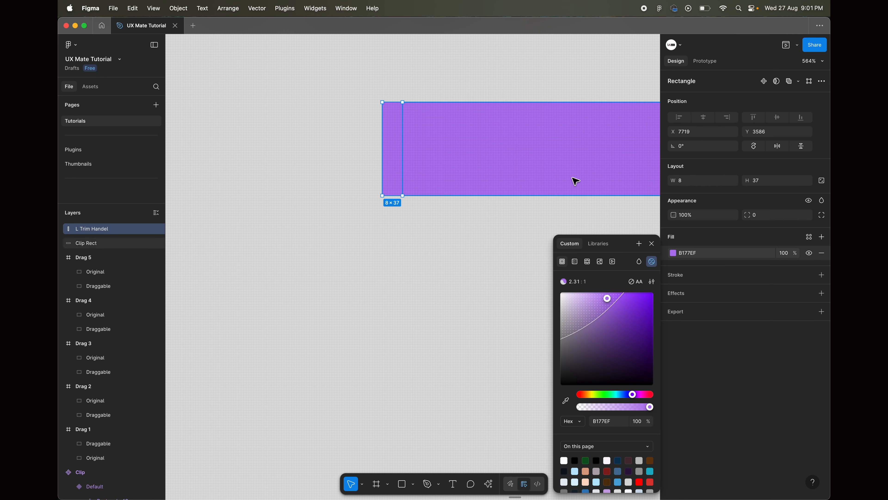
drag(612, 301, 636, 320)
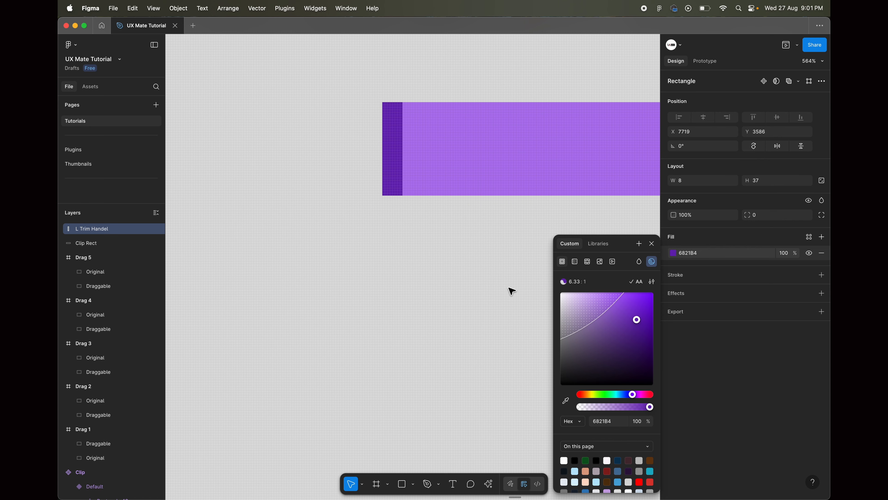
click(509, 289)
Duplicate the L Trim Handel against the right edge of the Clip Rect and rename the copy "R Trim Handel"
scroll(417, 258, down, 5)
scroll(417, 258, right, 2)
alt+drag(354, 201, 585, 197)
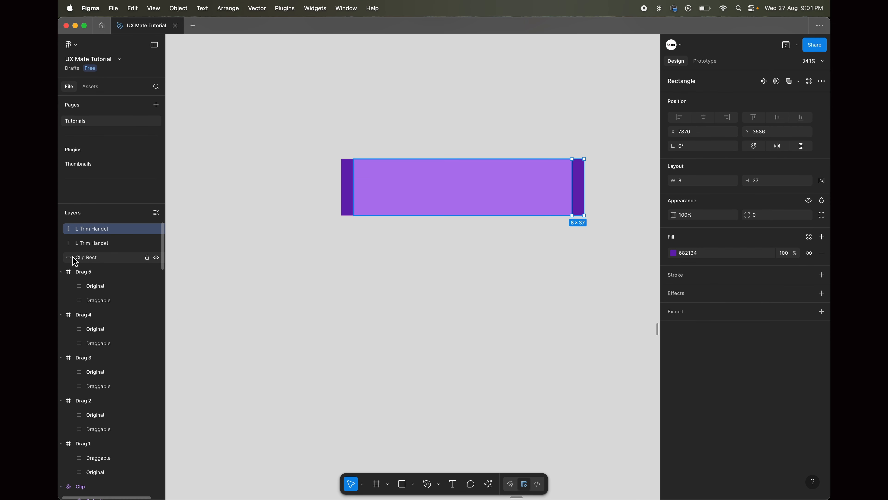
double_click(81, 231)
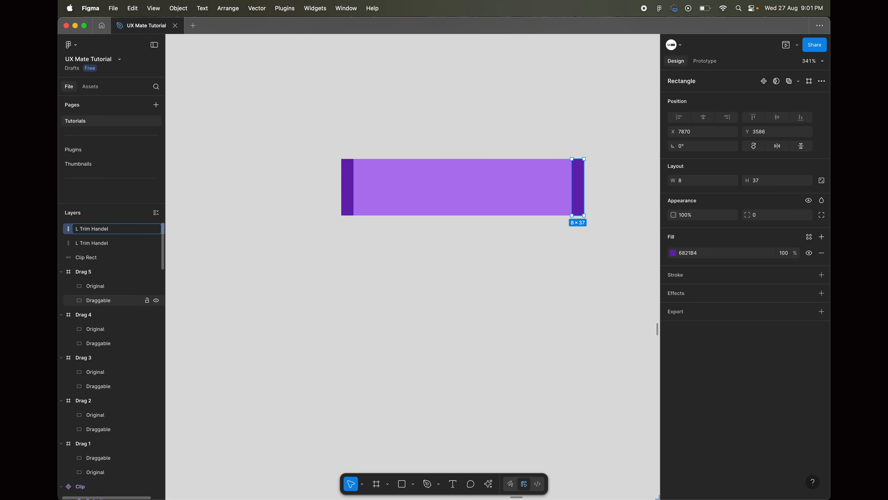
key(Return)
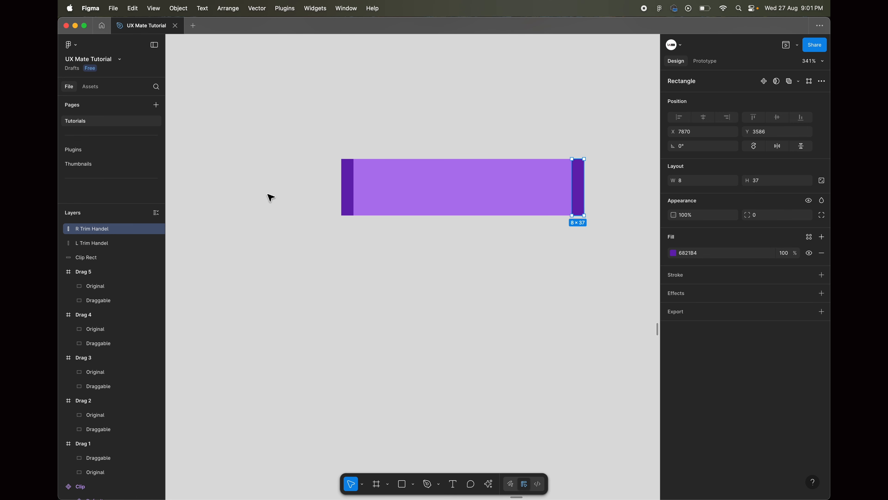
Wrap the Clip Rect and both trim handles together in an auto layout frame
click(436, 187)
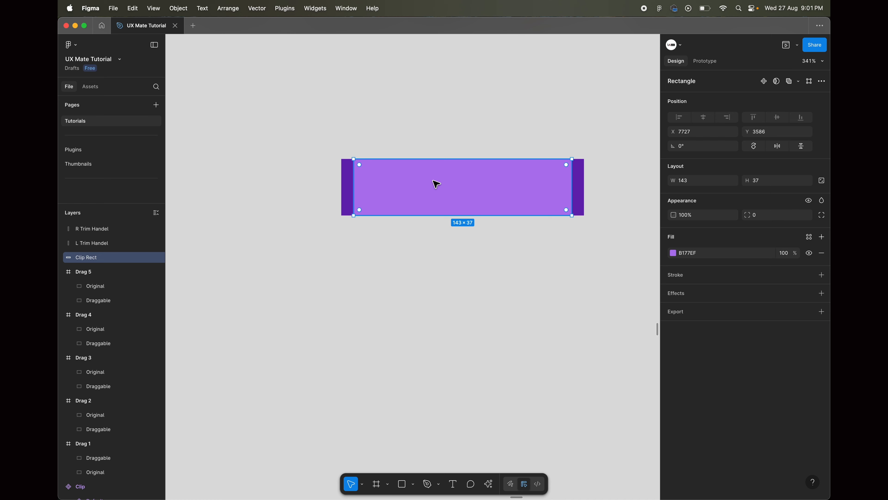
click(322, 146)
drag(313, 133, 593, 201)
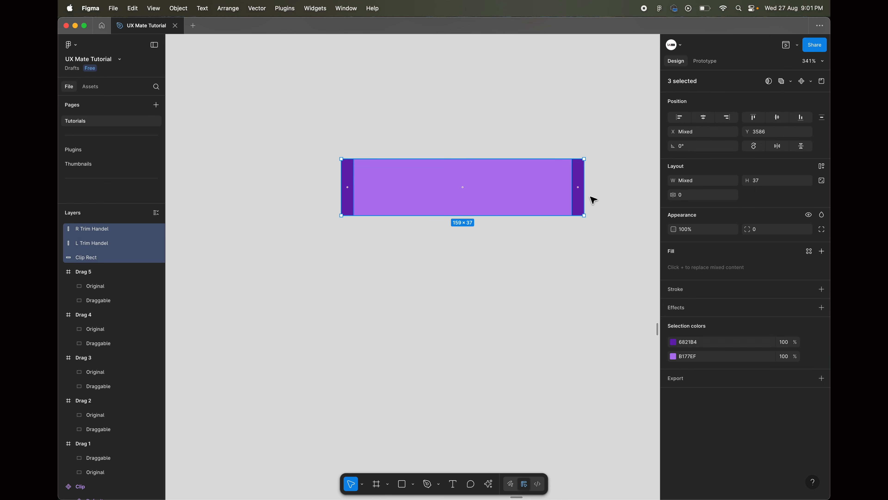
key(shift+a)
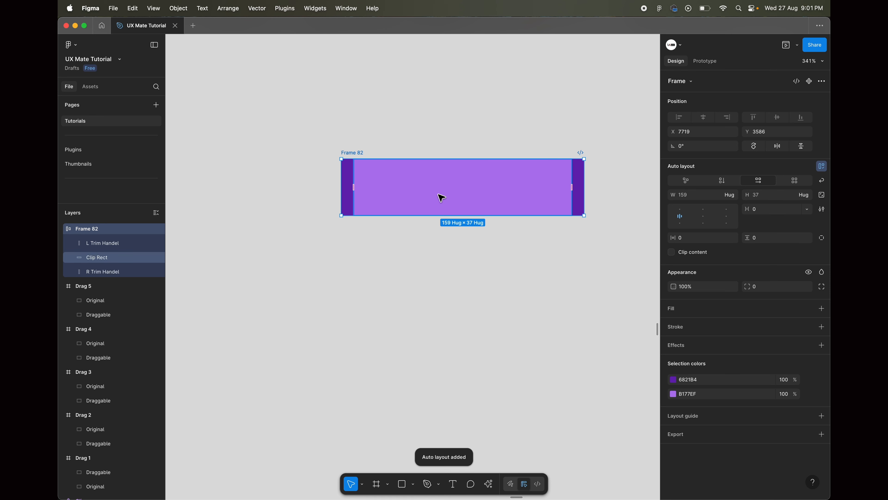
Try horizontal gaps of 2 and 1 between the auto layout frame's items and return the gap to 0
click(766, 210)
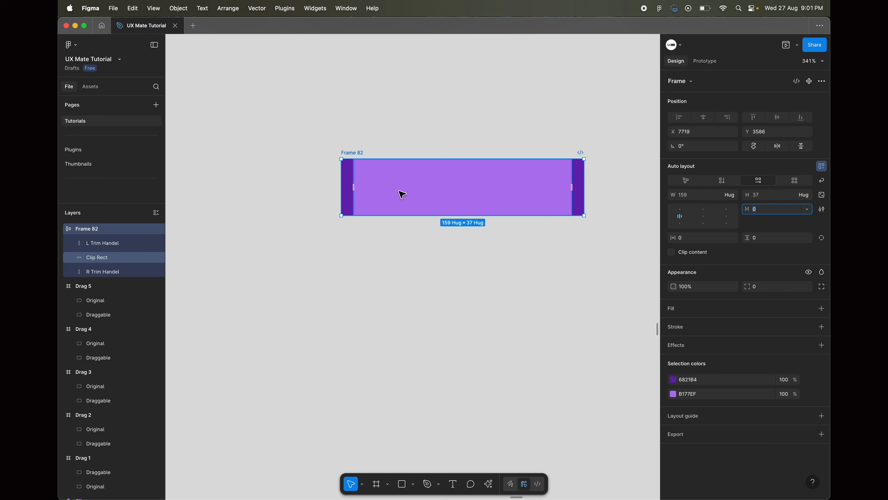
text(2)
key(Return)
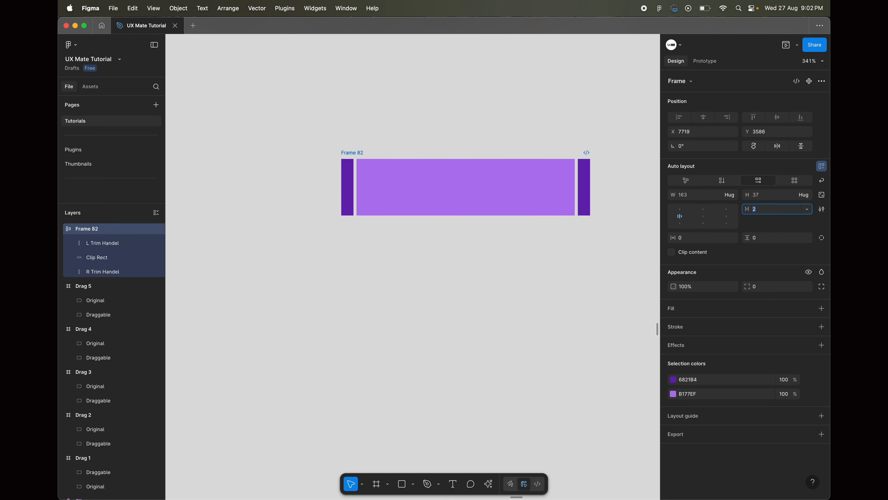
text(1)
key(Return)
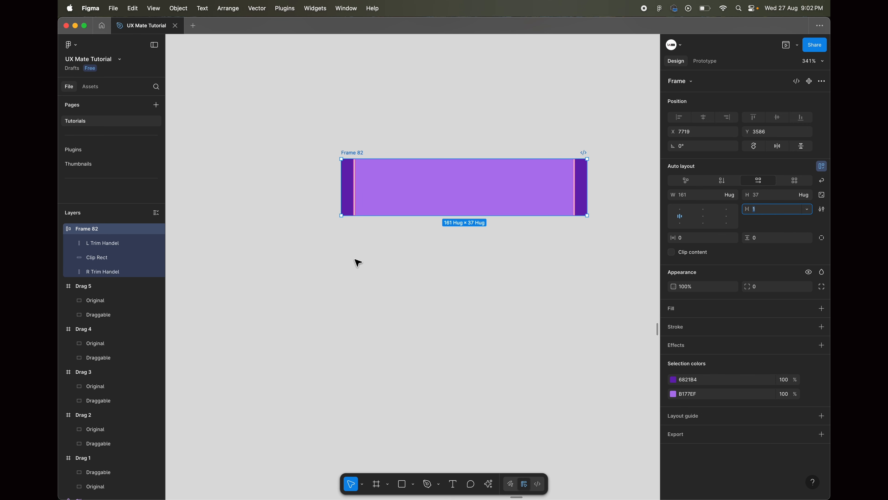
click(357, 272)
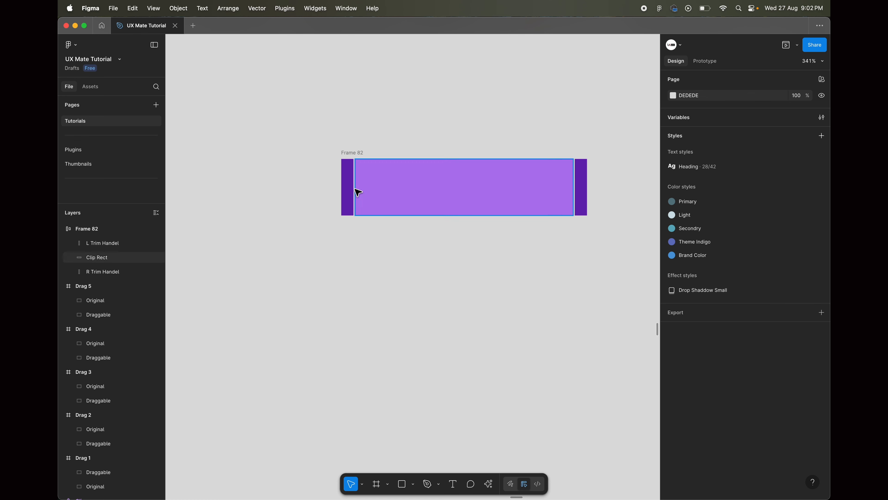
click(357, 158)
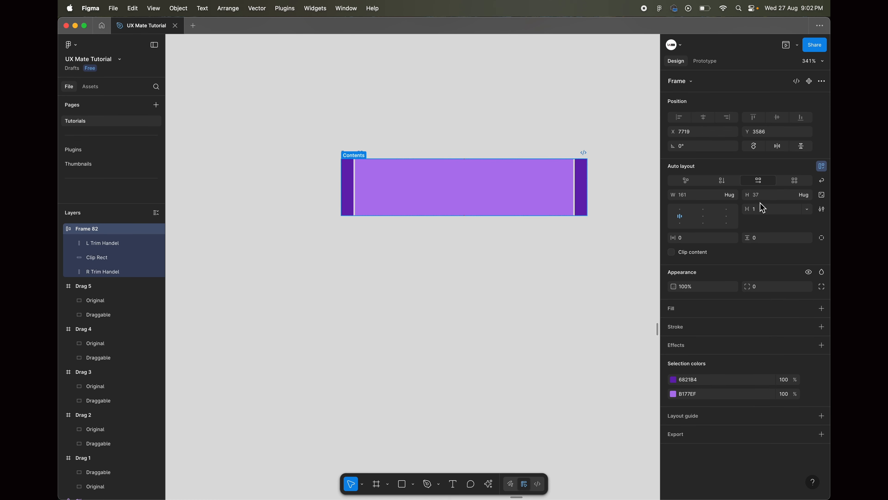
click(761, 212)
key(Return)
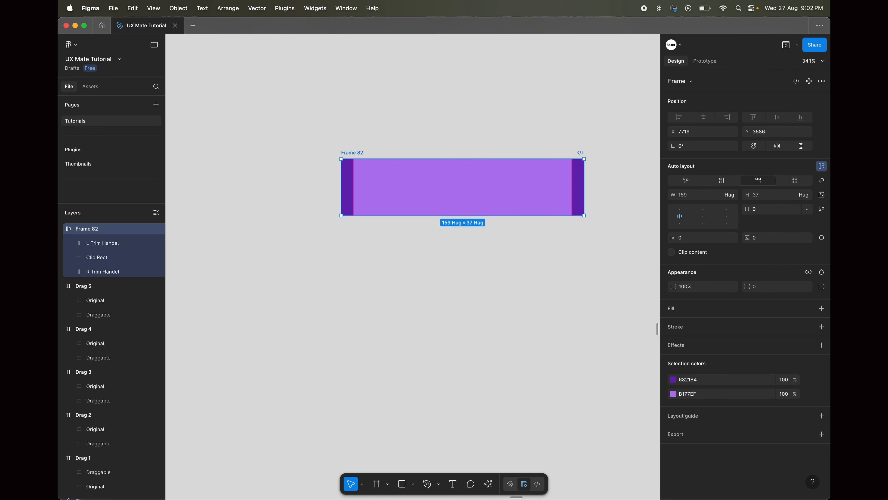
click(486, 270)
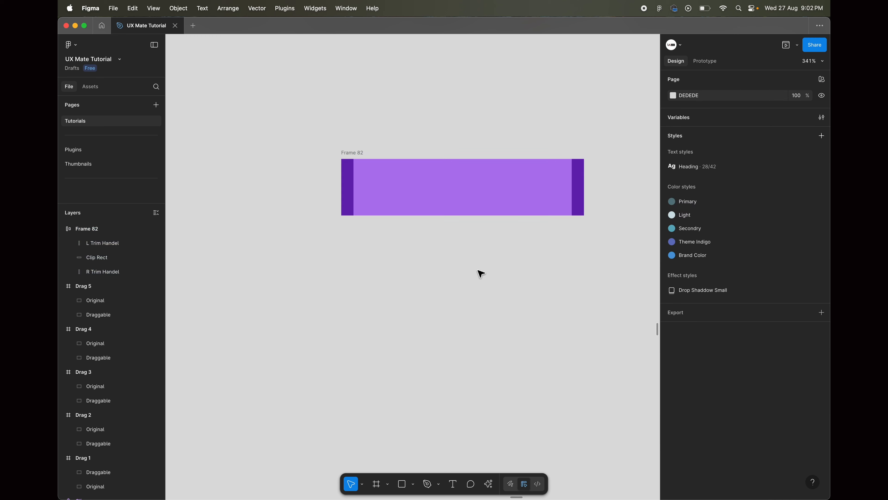
Rename the auto layout frame to "Clip New"
double_click(356, 153)
key(Return)
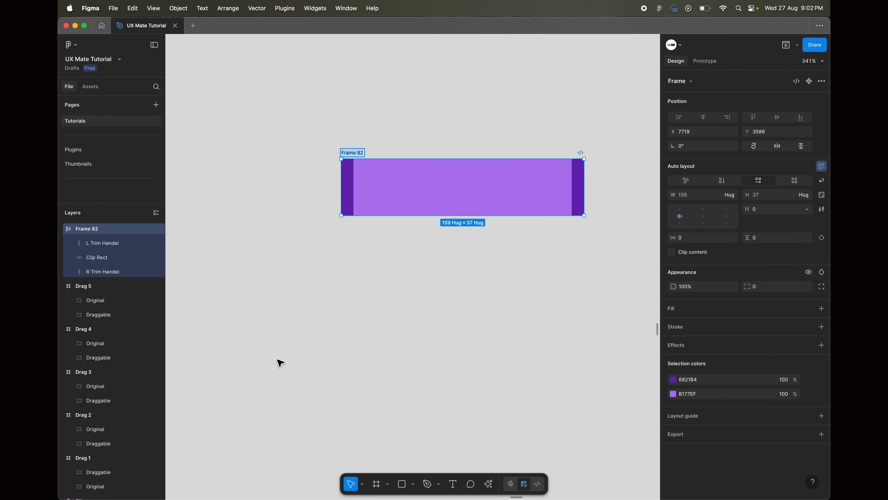
text(Clip New)
key(Return)
Extend the Clip New frame's name to "Clip New / Default"
scroll(286, 391, down, 5)
scroll(293, 92, left, 1)
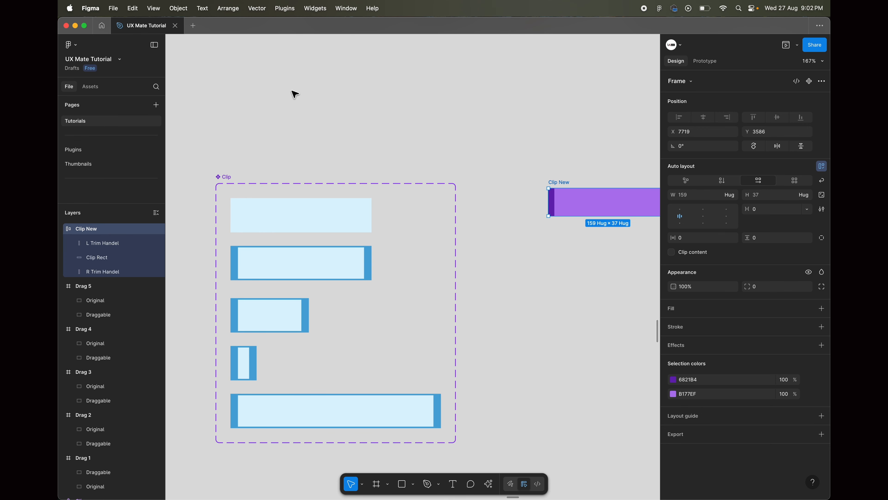
scroll(386, 195, up, 5)
scroll(416, 193, right, 2)
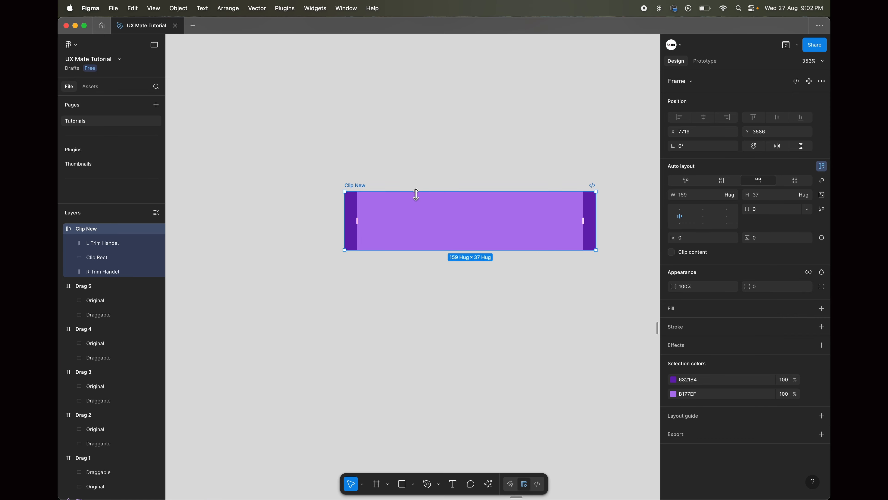
scroll(416, 192, up, 2)
scroll(303, 205, down, 3)
scroll(303, 205, right, 1)
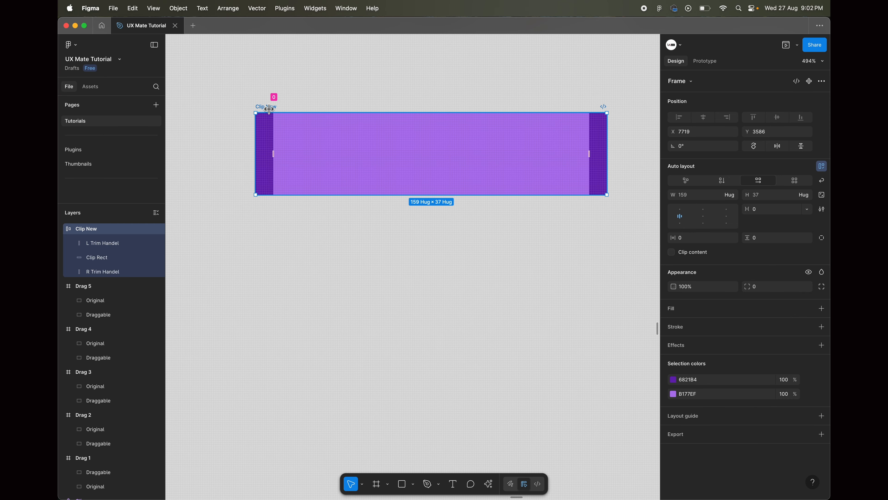
click(270, 114)
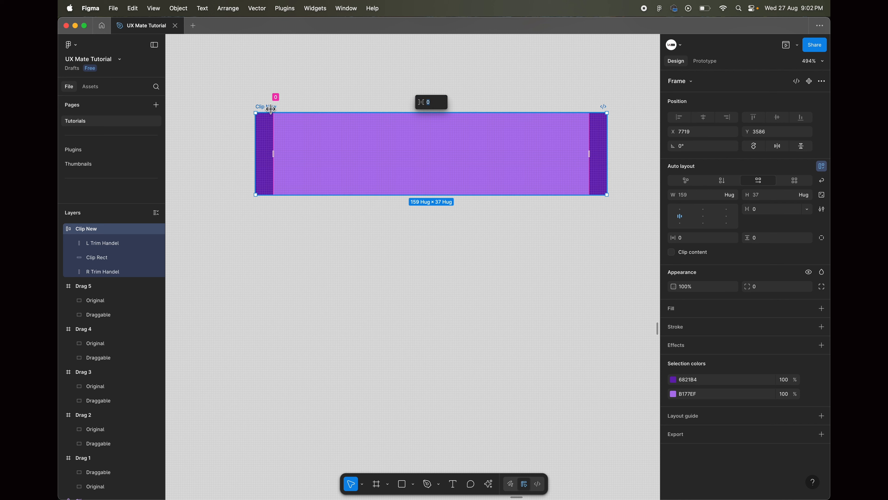
key(Escape)
double_click(266, 106)
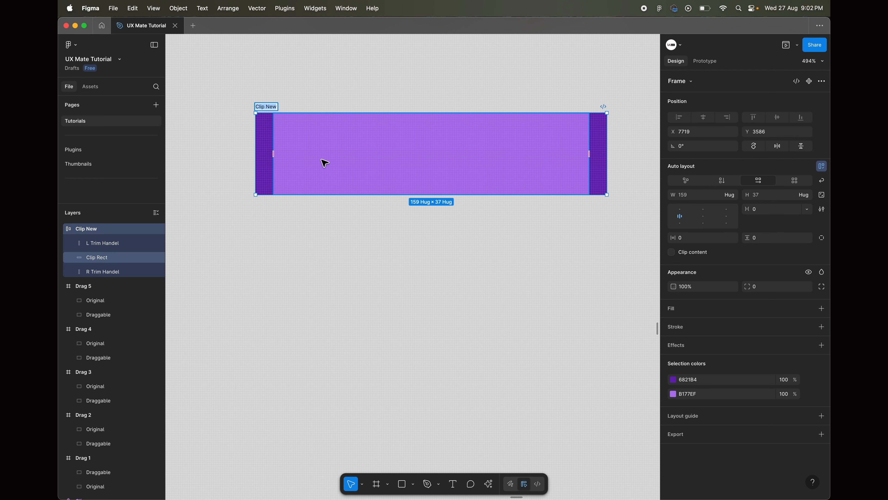
key(Right)
key(Return)
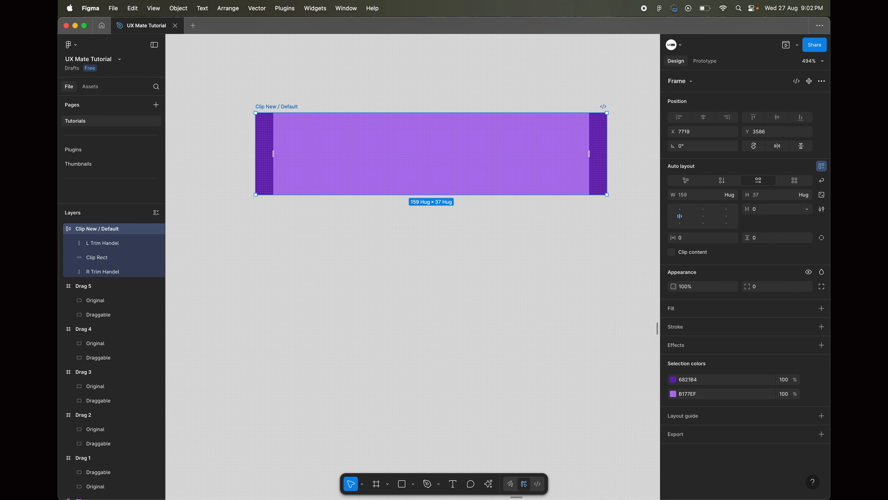
Duplicate the Clip New / Default frame directly below the original, aligned to its left edge
scroll(301, 132, up, 2)
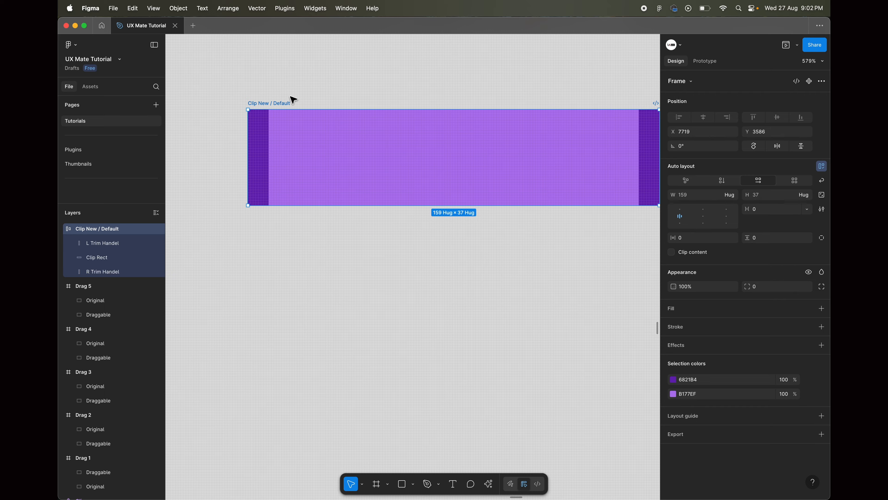
scroll(294, 100, down, 3)
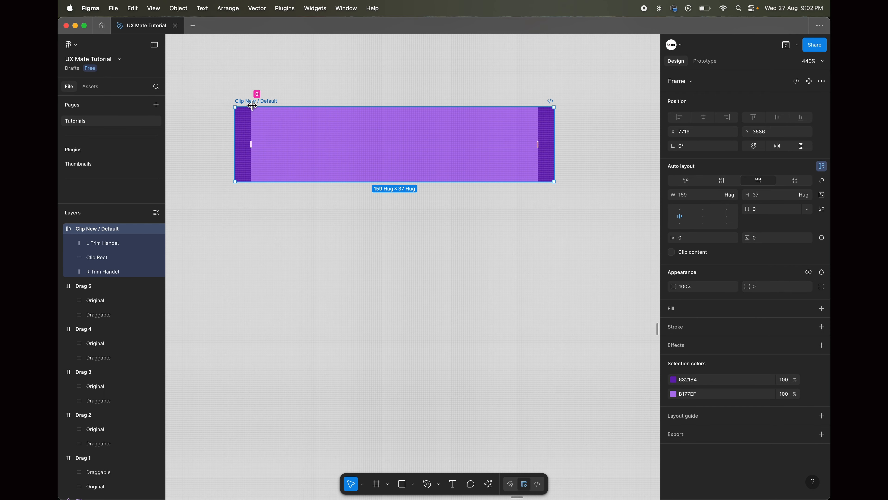
alt+drag(252, 103, 251, 196)
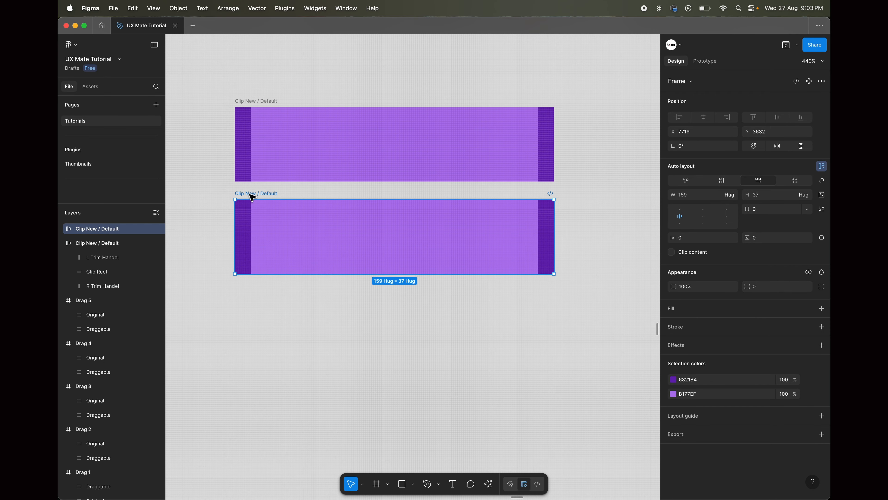
scroll(272, 193, up, 5)
click(274, 196)
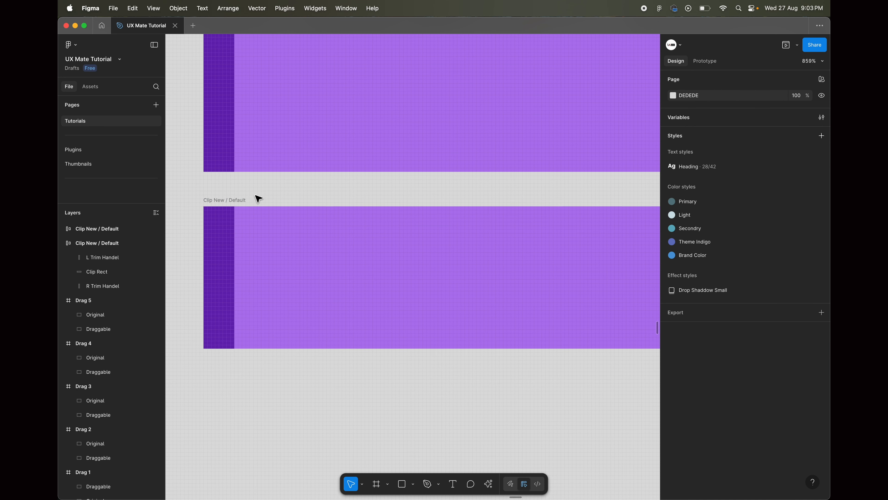
Rename the duplicated lower frame to "Clip New / Selected"
double_click(240, 200)
double_click(242, 200)
text(SD)
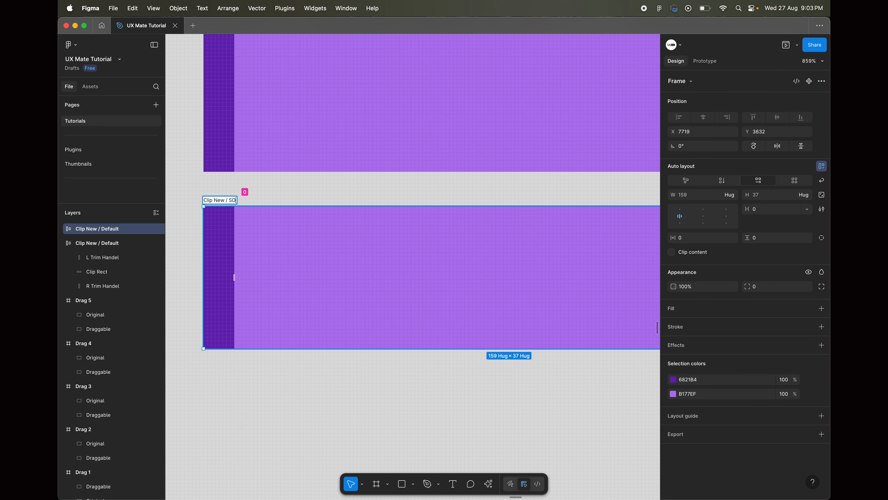
text(lected)
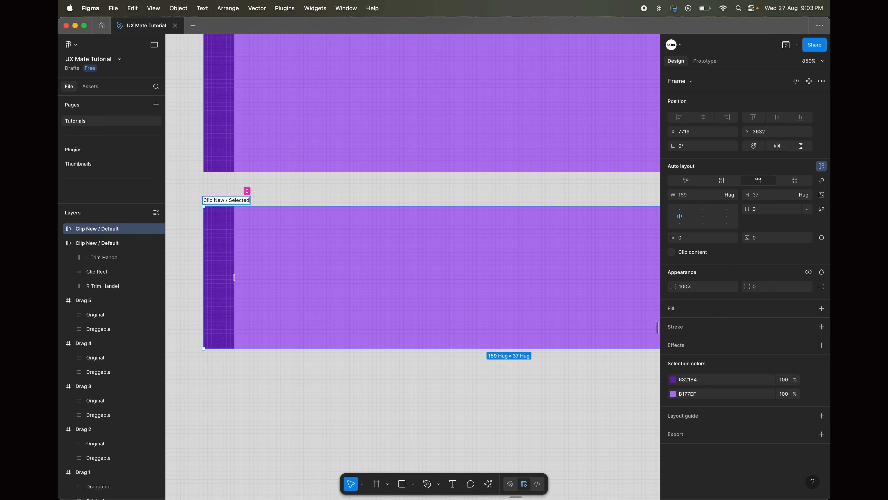
key(Return)
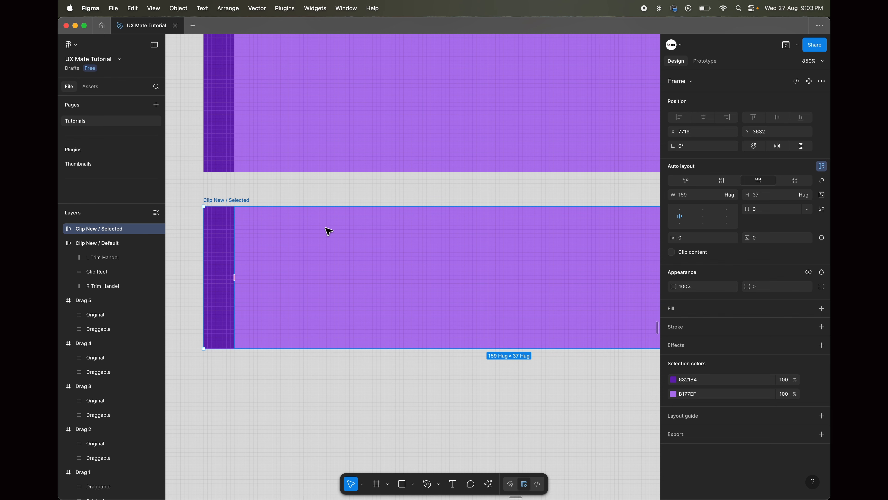
scroll(311, 234, down, 5)
click(287, 320)
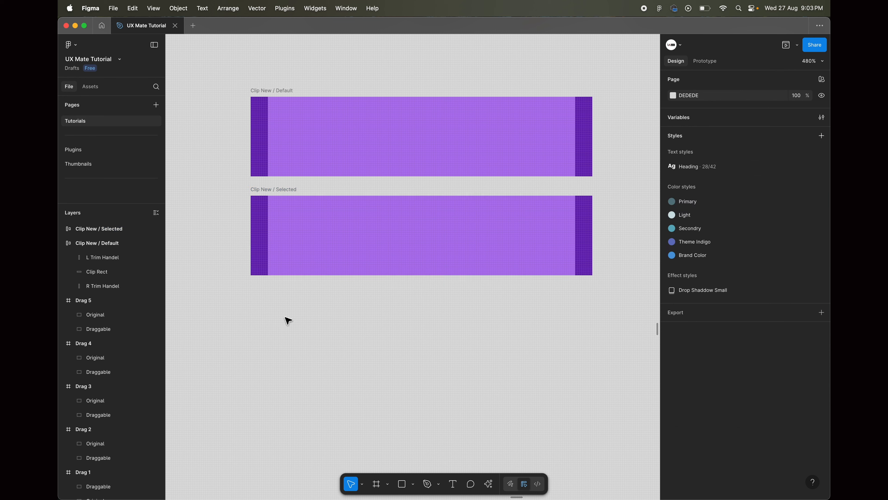
Give the Clip Rect in Clip New / Selected an inside stroke of weight 2, sampling colour 6821B4 from the trim handle
click(332, 247)
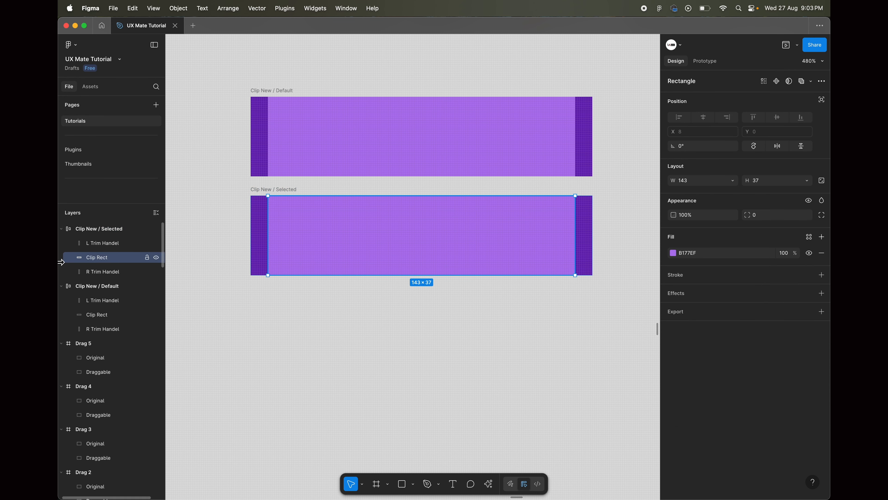
click(822, 274)
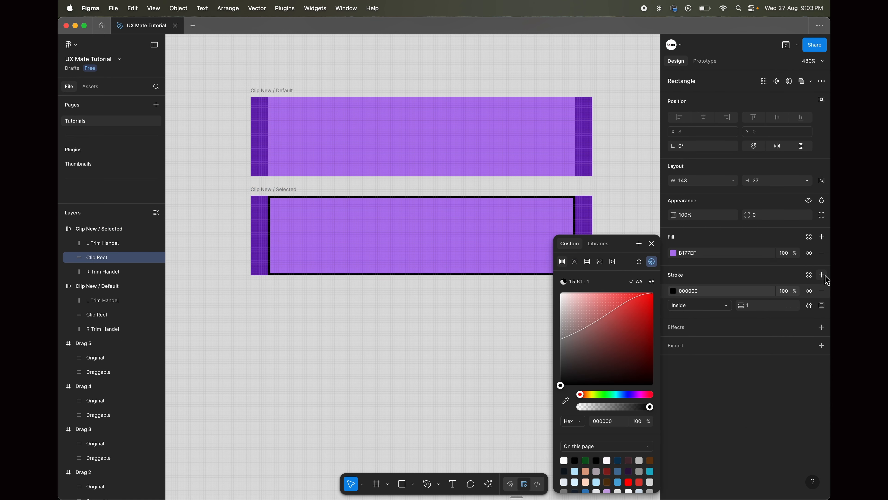
click(566, 400)
click(591, 204)
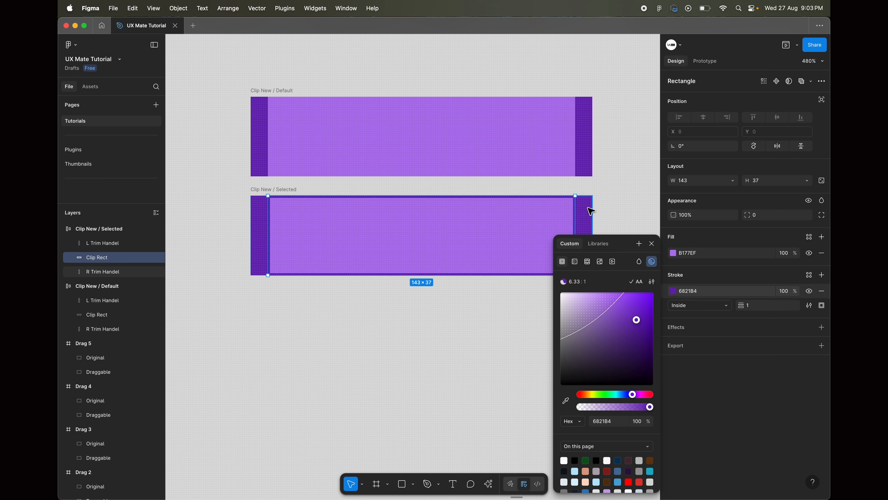
click(764, 307)
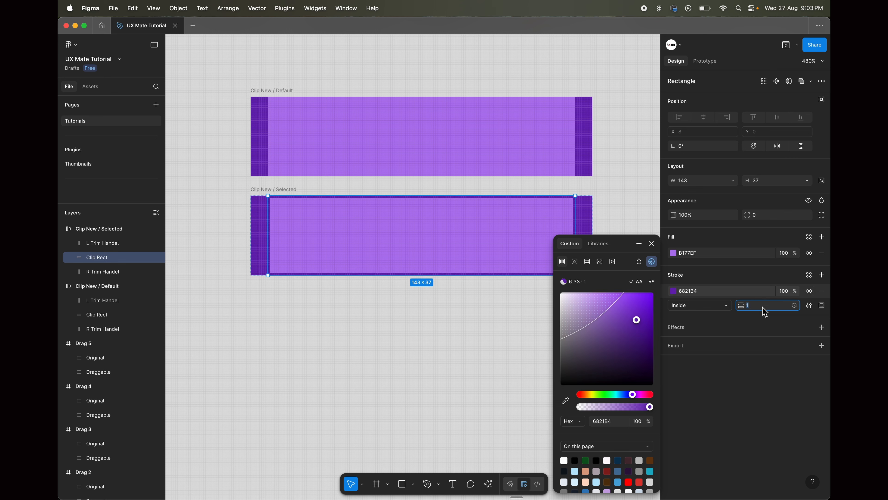
text(2)
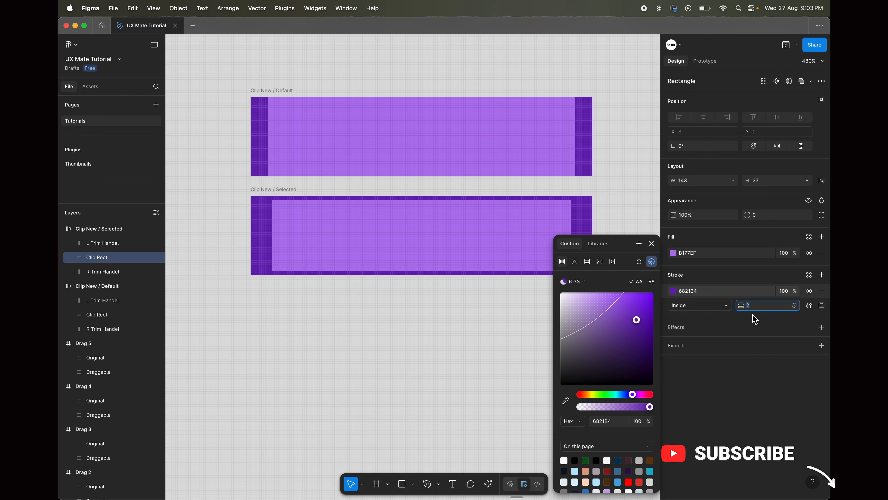
click(456, 357)
scroll(458, 355, down, 3)
right_click(456, 355)
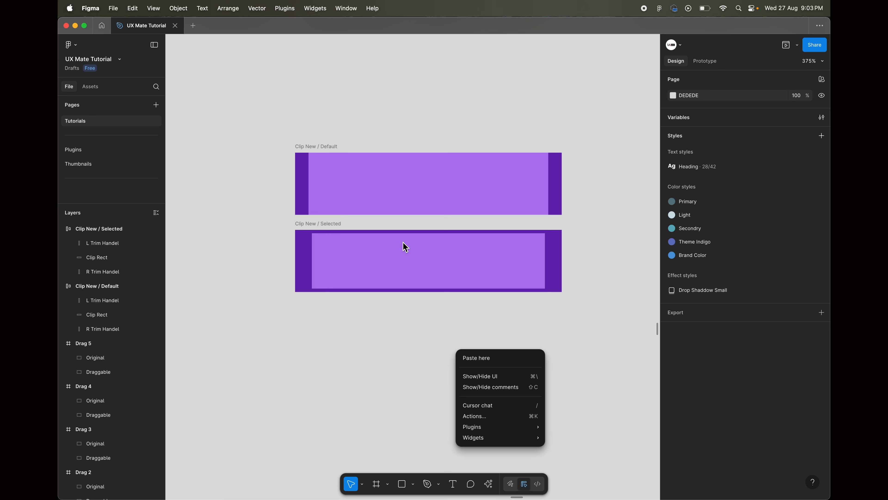
click(391, 203)
double_click(373, 254)
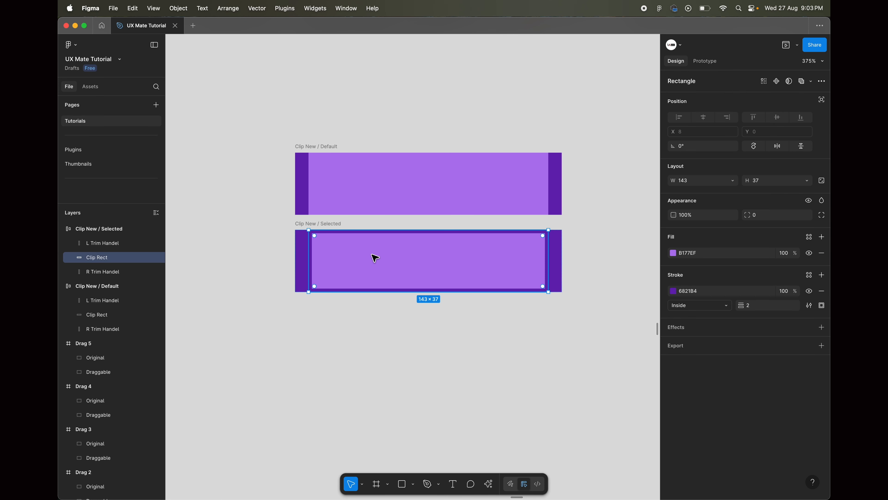
click(353, 356)
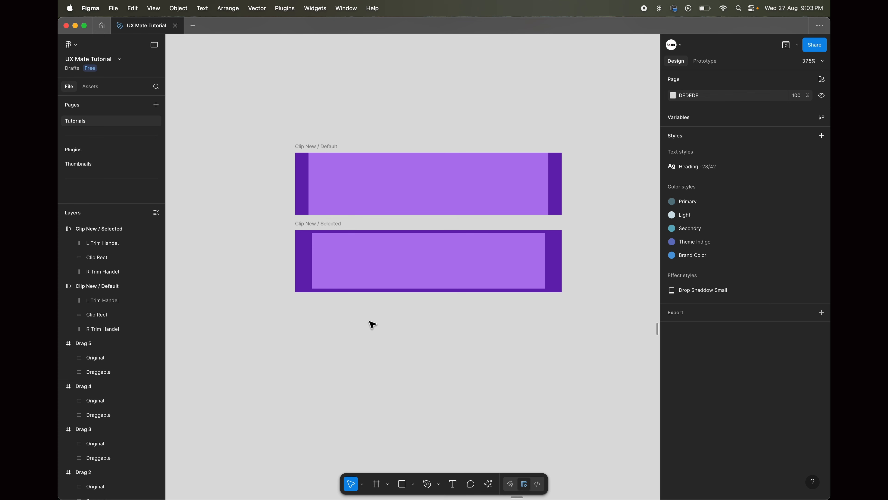
Duplicate the Clip New / Selected frame directly below the original, aligned to its left edge
scroll(290, 322, up, 1)
click(328, 231)
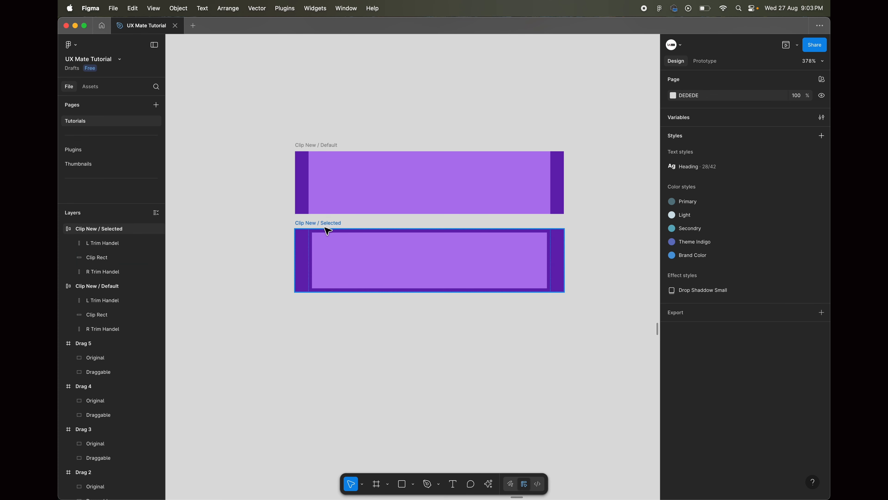
click(329, 231)
drag(331, 230, 329, 311)
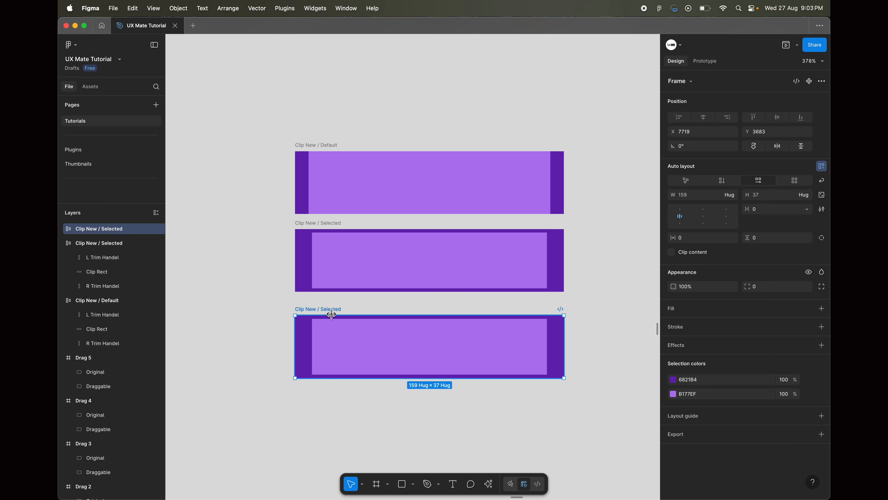
Rename the new lowest frame to "Clip New / Trim 1"
scroll(327, 312, up, 5)
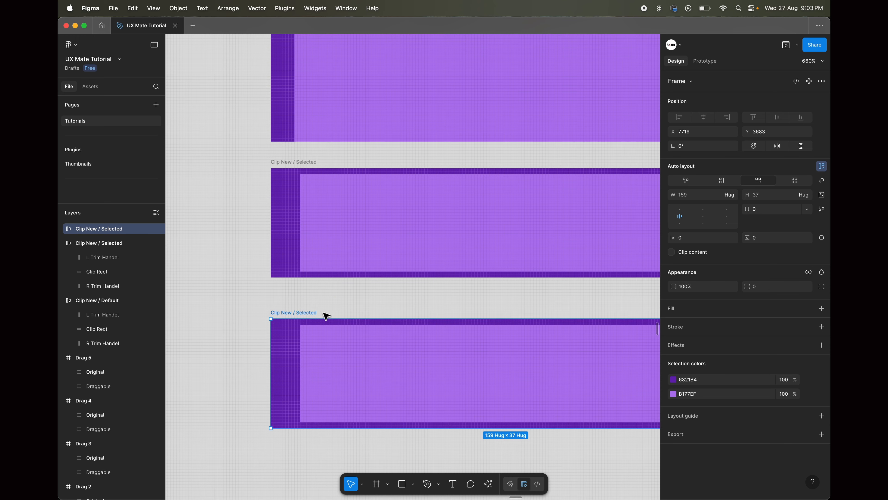
click(304, 304)
scroll(304, 314, up, 4)
double_click(296, 314)
double_click(294, 316)
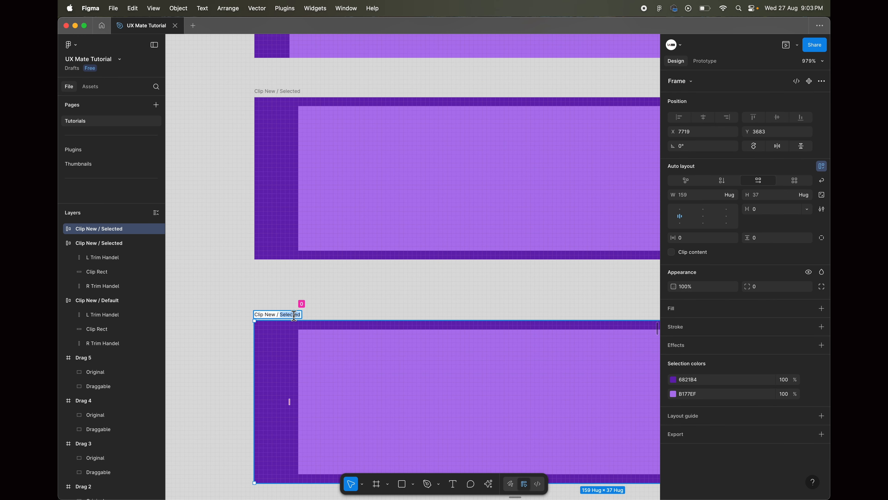
text(Trim 1)
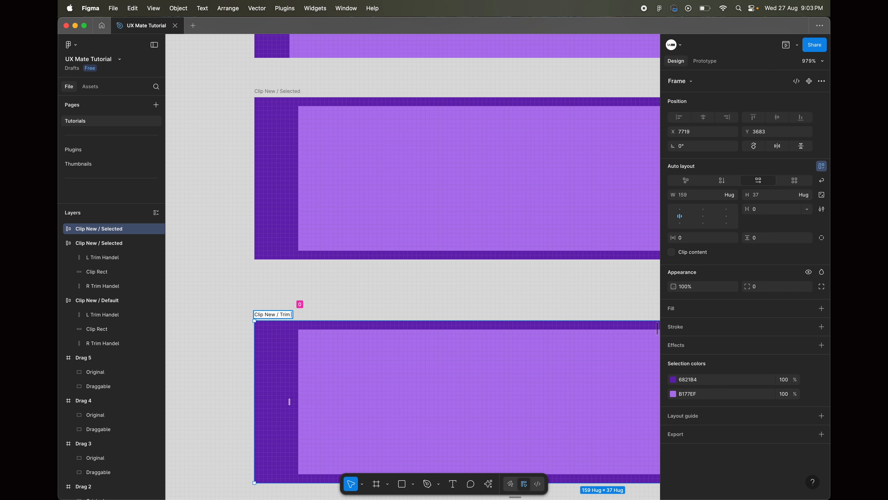
key(Return)
Shorten the Clip Rect in Clip New / Trim 1 from its right edge to about 47 wide
scroll(338, 299, down, 4)
scroll(338, 299, down, 3)
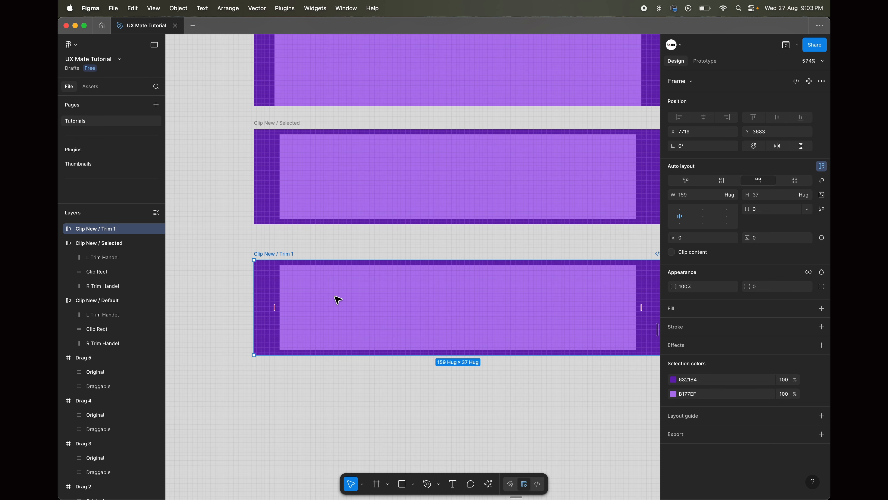
double_click(336, 302)
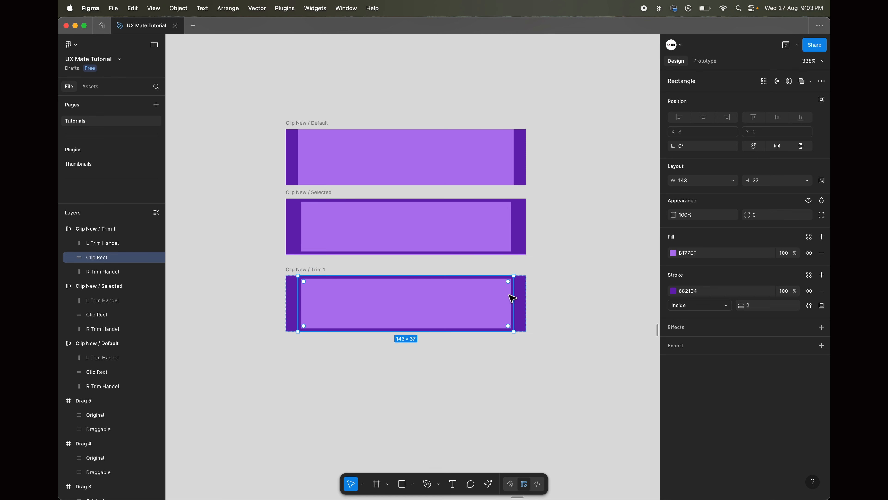
drag(517, 297, 367, 297)
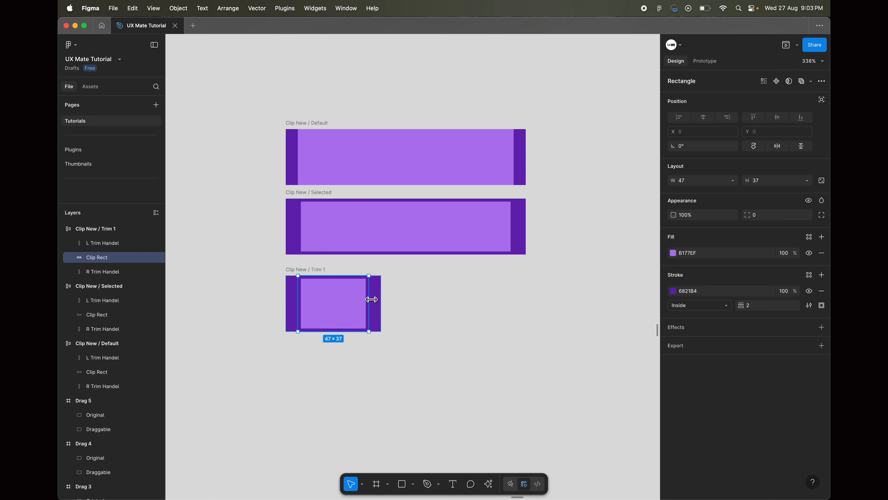
click(483, 298)
Duplicate the Clip New / Trim 1 frame directly below the original, aligned to its left edge
scroll(498, 304, down, 2)
click(334, 235)
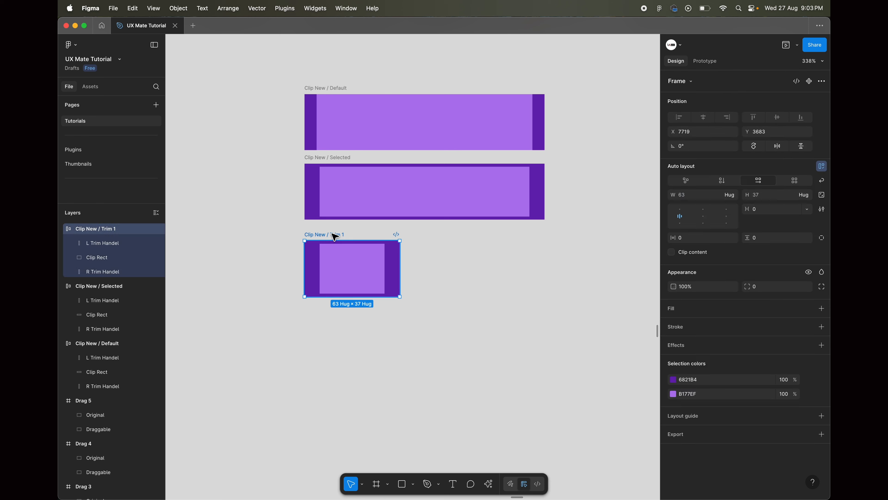
drag(334, 235, 333, 322)
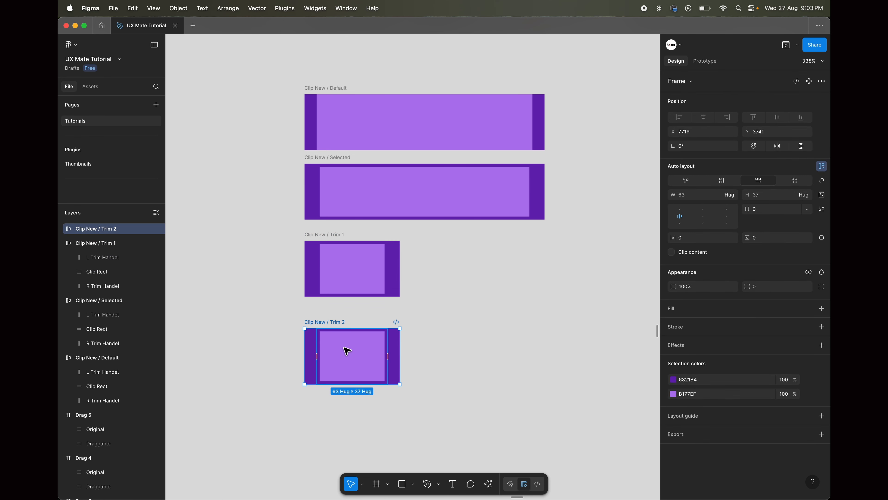
Stretch the Clip Rect in Clip New / Trim 2 to the right until the frame is about 211 wide
click(347, 353)
drag(393, 346, 613, 345)
click(501, 275)
Combine the four frames Clip New / Default, Selected, Trim 1 and Trim 2 into a component set
scroll(500, 275, down, 2)
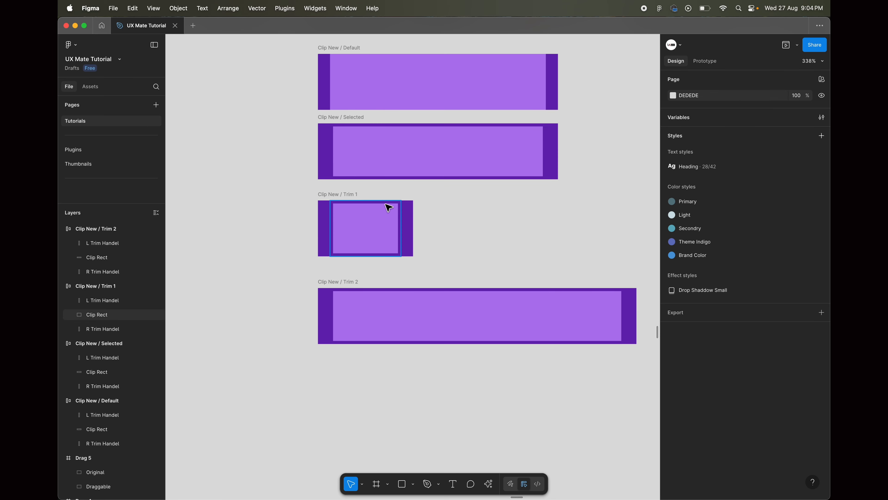
scroll(388, 206, up, 2)
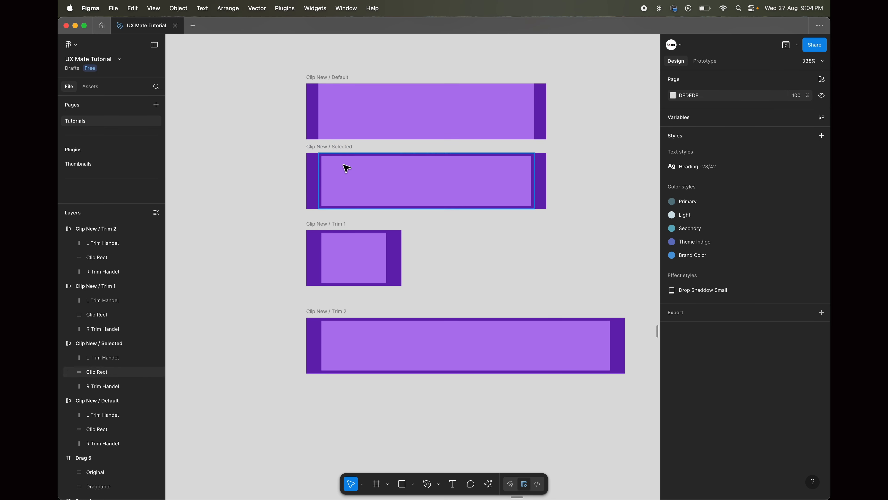
scroll(345, 333, down, 3)
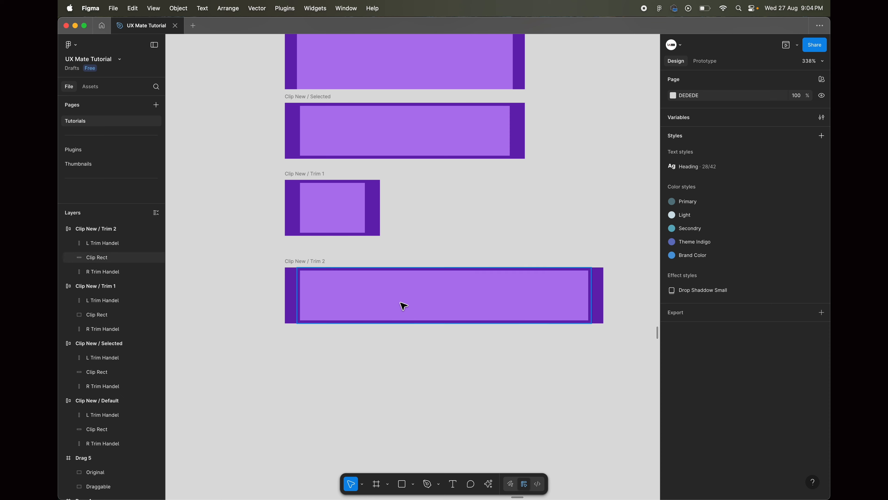
scroll(403, 305, down, 2)
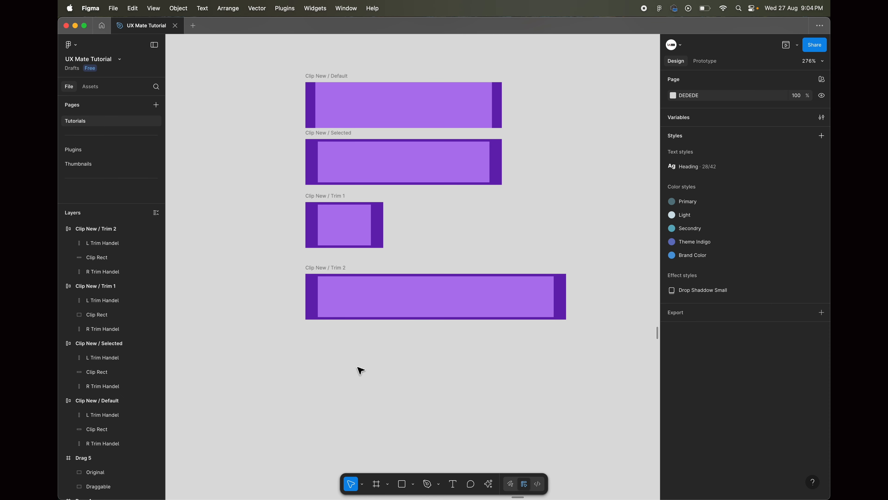
drag(273, 59, 622, 346)
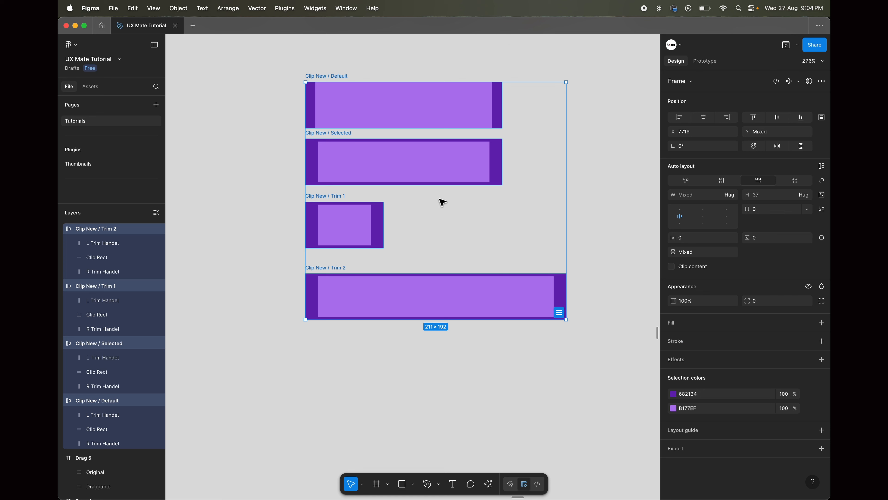
click(800, 81)
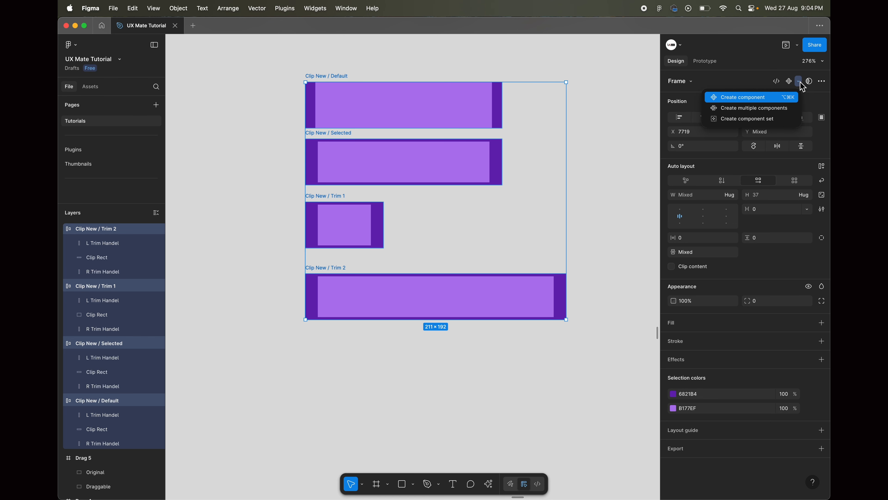
click(746, 119)
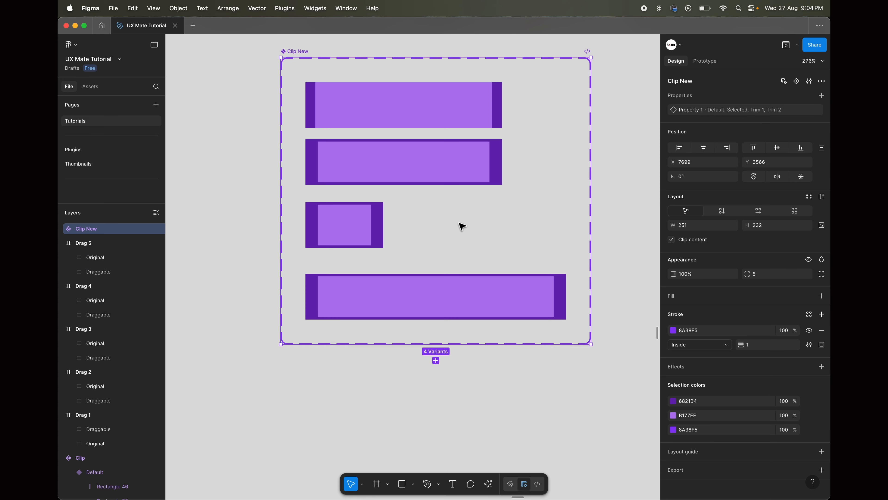
Check the Property 1 value of each variant in the Clip New component set
scroll(444, 210, up, 2)
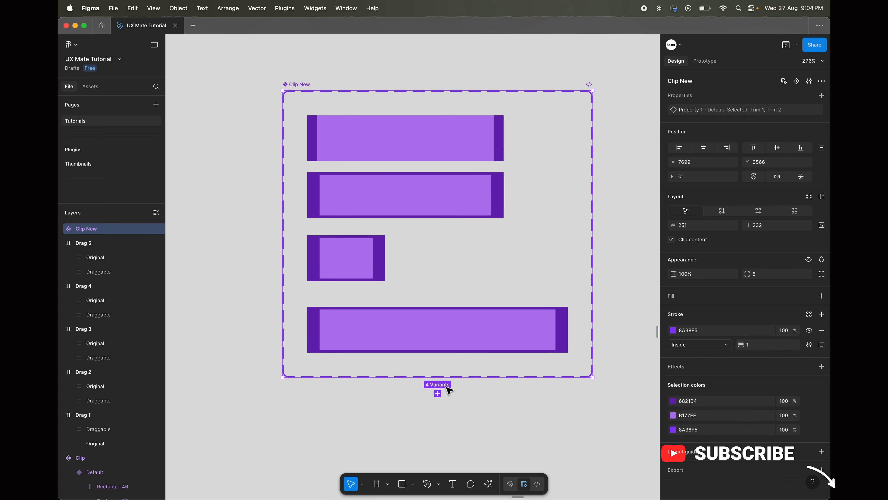
click(389, 137)
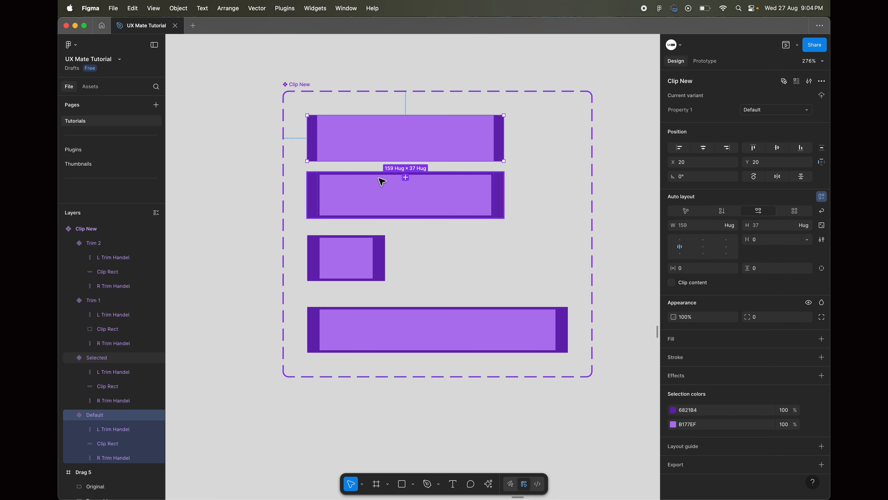
click(376, 191)
click(355, 253)
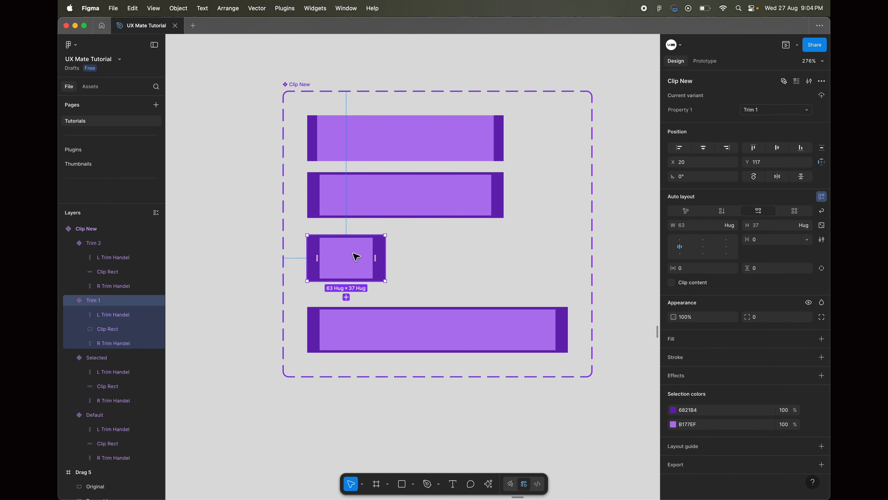
click(393, 313)
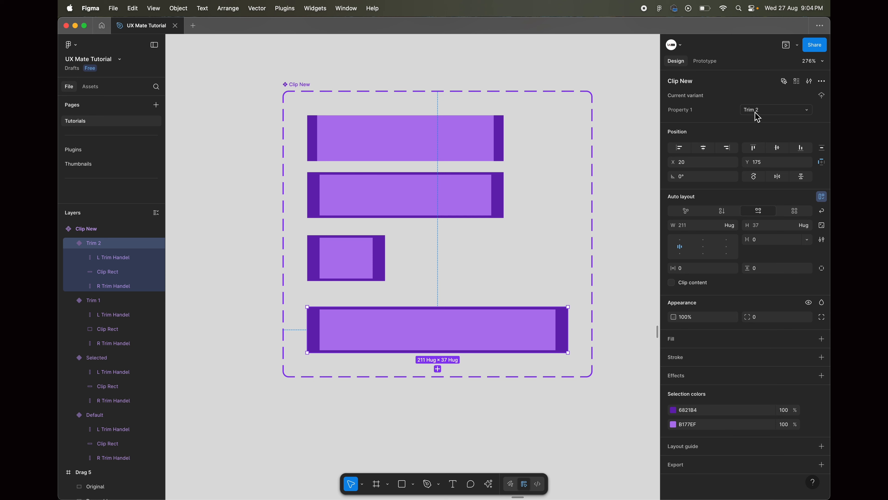
Link the Default variant to Selected and Selected back to Default with on-click Change to interactions using Smart animate
click(462, 155)
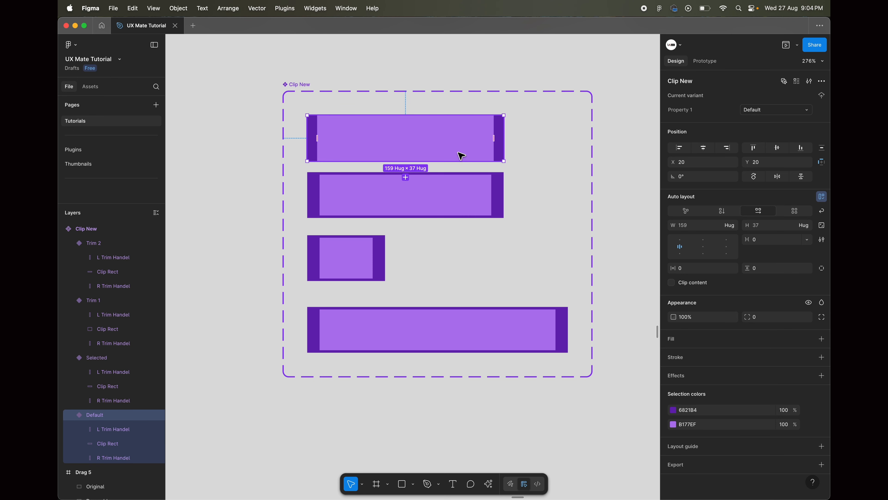
click(709, 63)
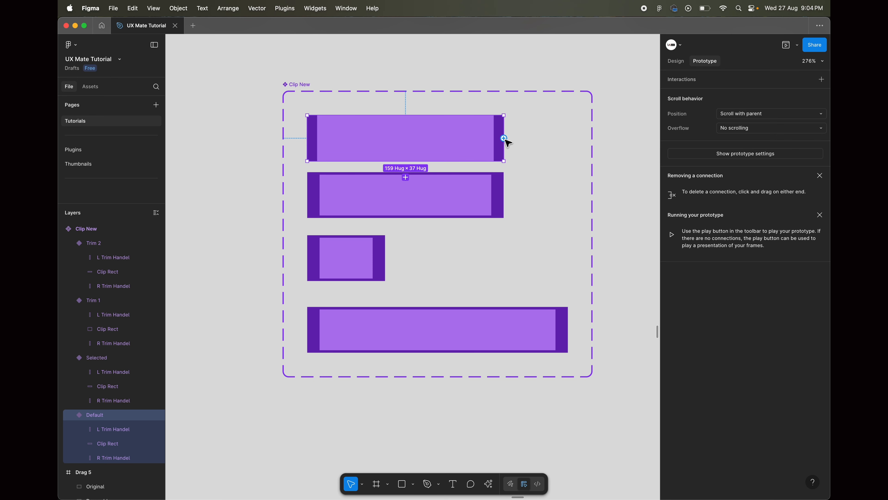
drag(504, 138, 494, 195)
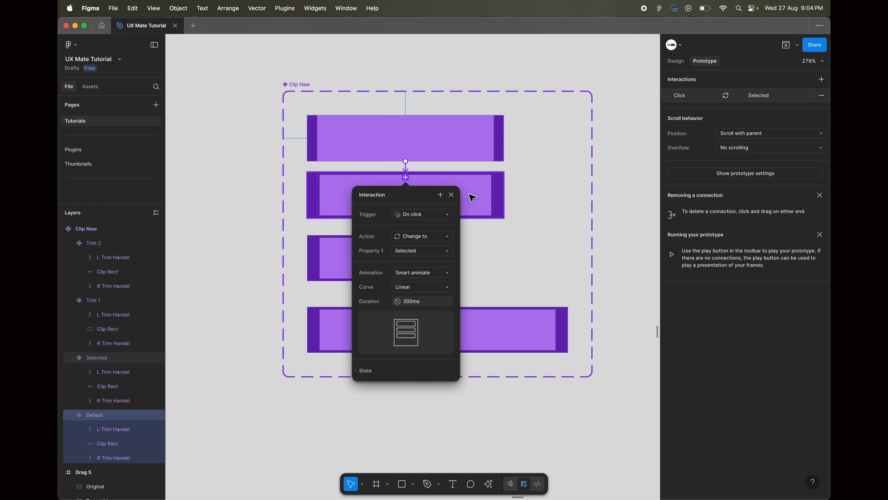
click(490, 203)
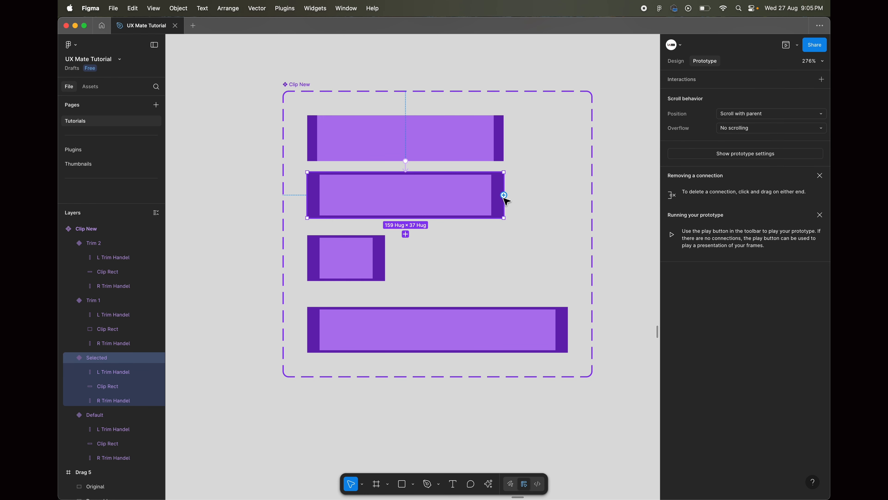
drag(504, 195, 491, 146)
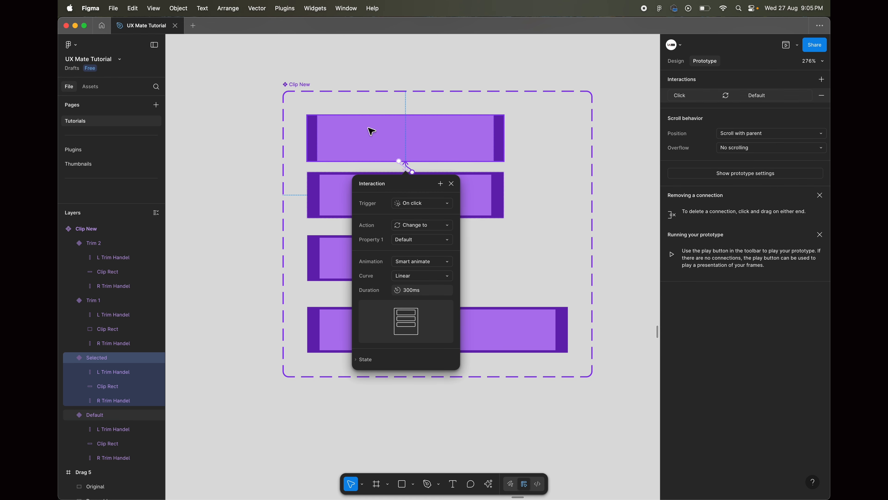
Recolor both trim handles in the Default variant to #B177EF by sampling the Clip Rect's fill
click(319, 148)
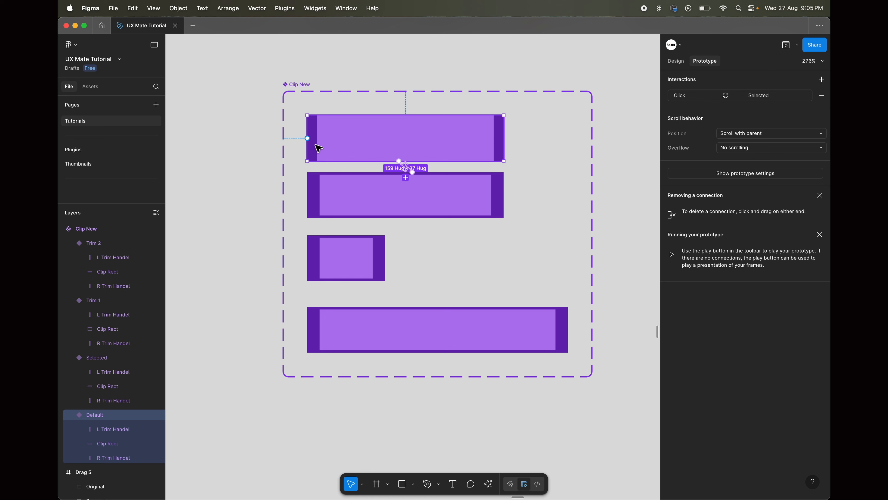
click(319, 148)
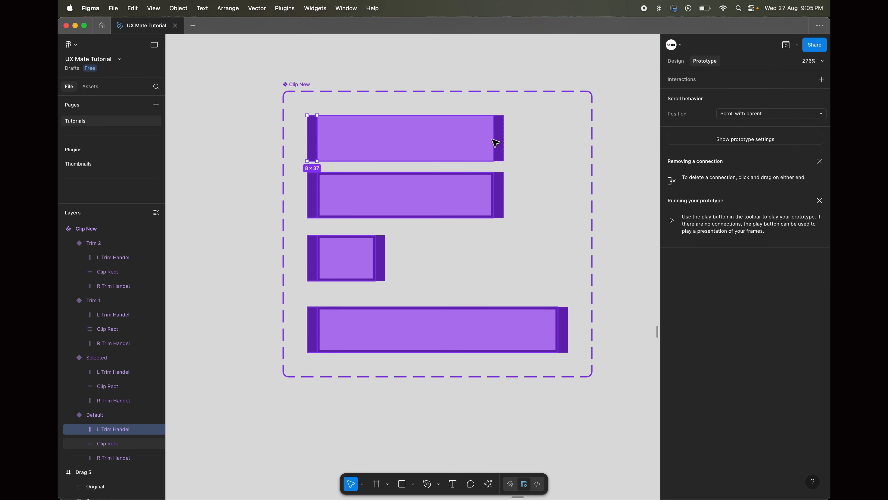
shift+click(499, 144)
key(i)
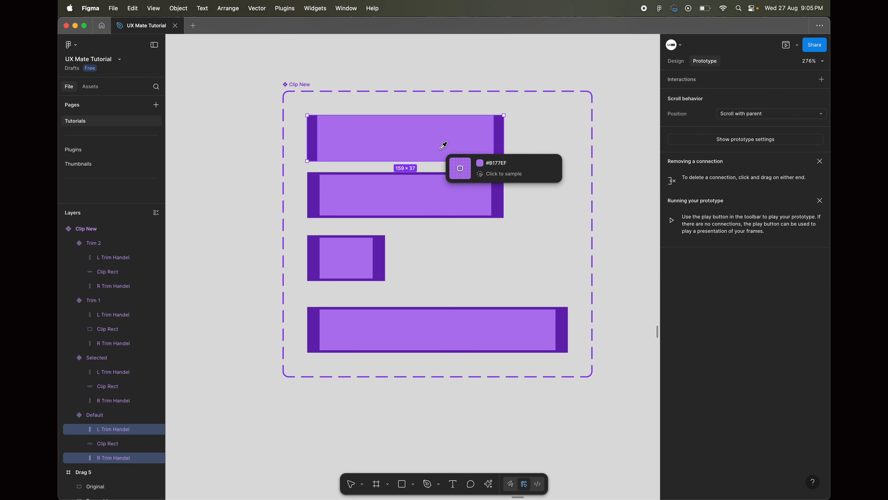
click(442, 142)
click(270, 139)
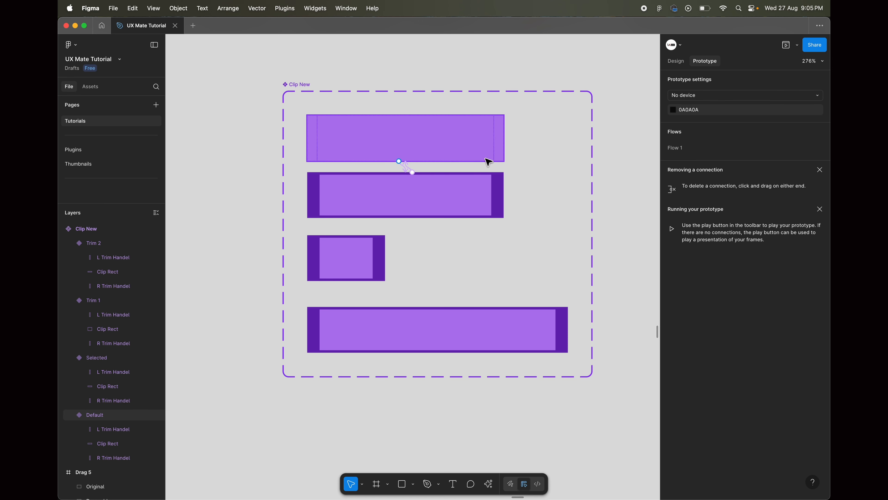
Connect the R Trim Handel in Selected to Trim 1 with an On drag, Change to interaction using Smart animate
click(502, 183)
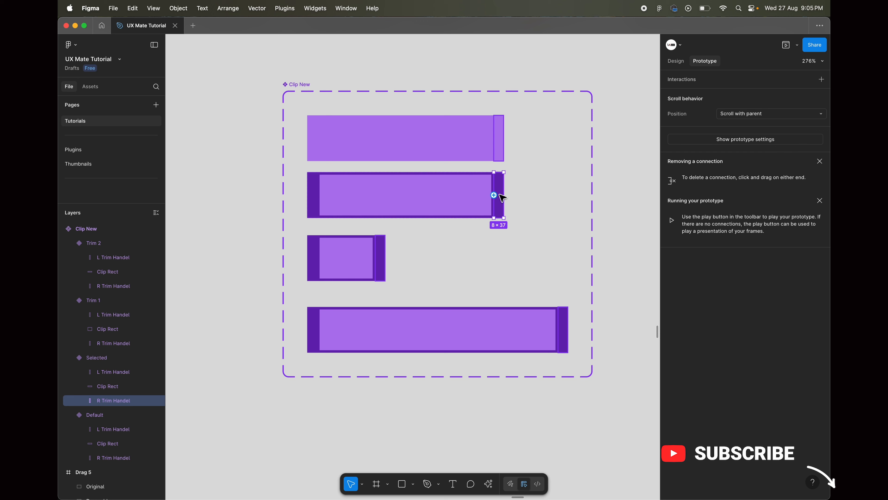
mouse_move(505, 195)
drag(503, 195, 355, 258)
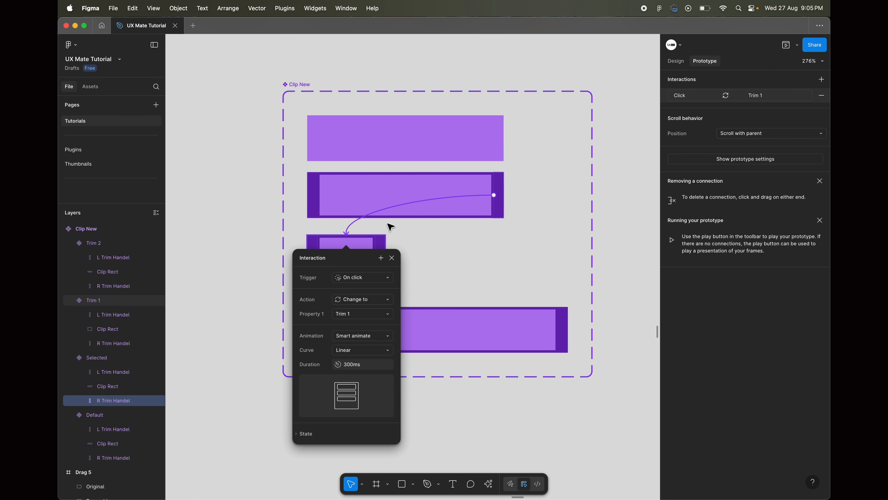
click(358, 279)
click(373, 321)
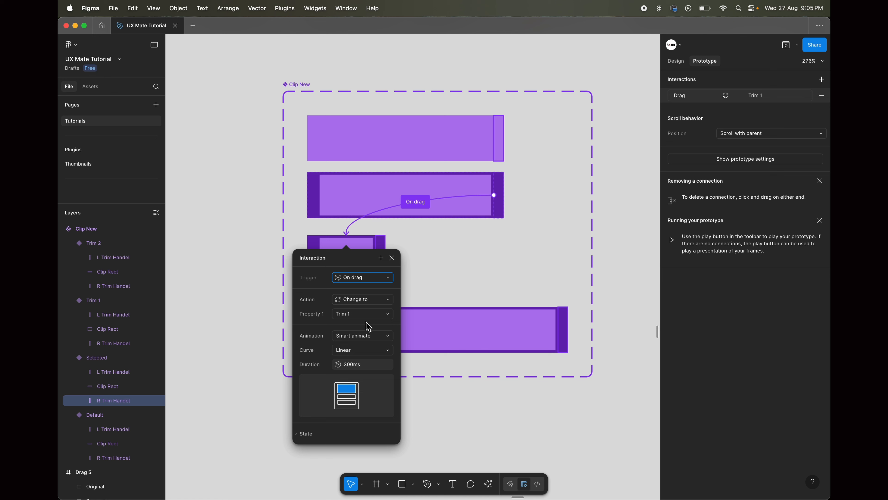
click(360, 336)
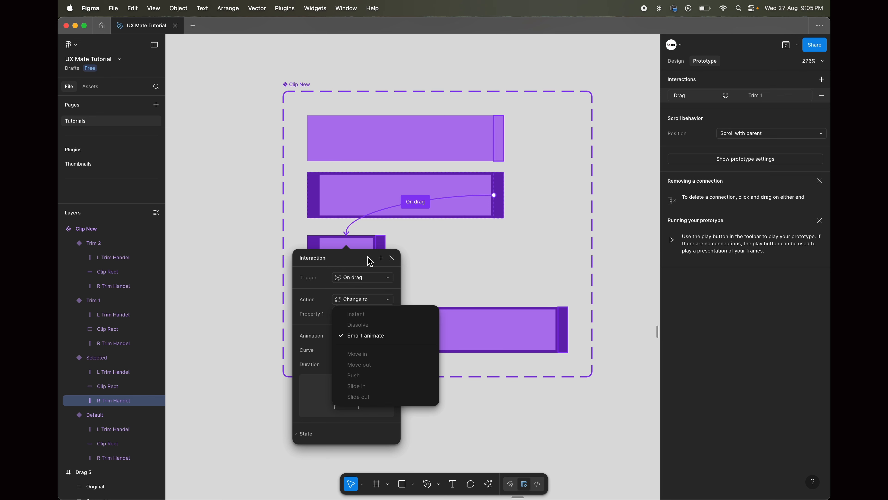
click(365, 243)
Connect the R Trim Handel in Trim 1 to the Trim 2 variant with an On drag, Change to interaction
click(376, 244)
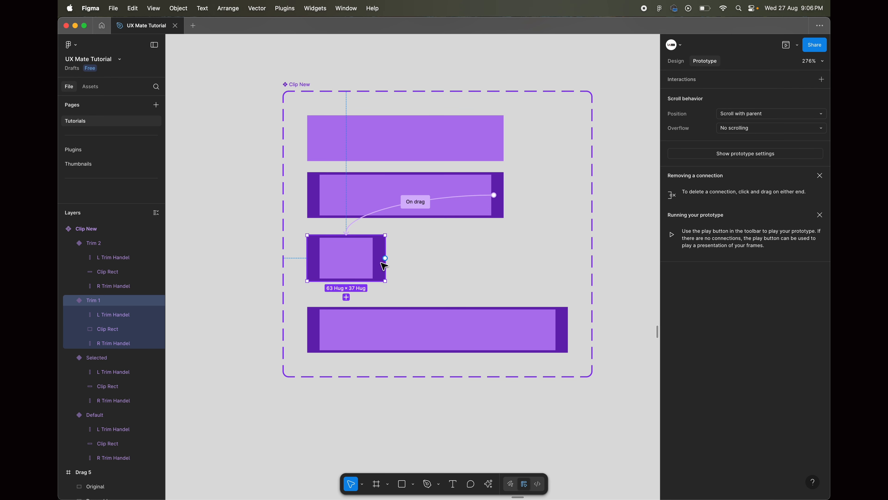
click(383, 251)
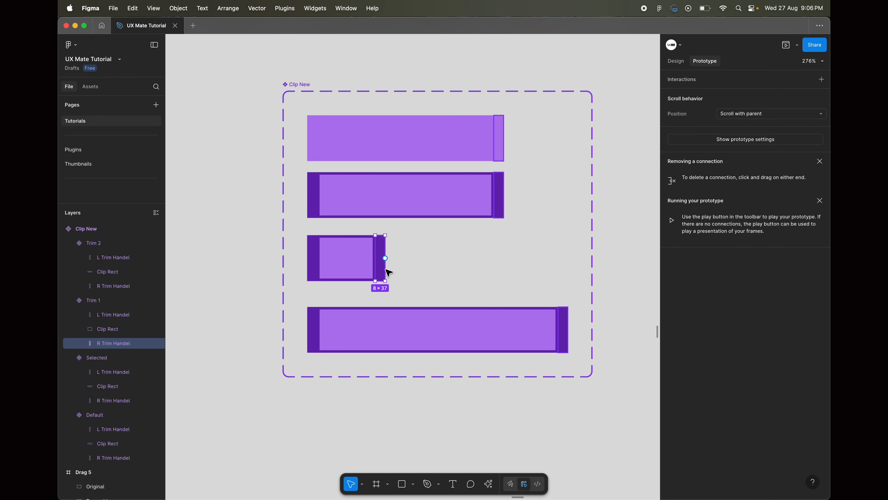
drag(385, 258, 482, 317)
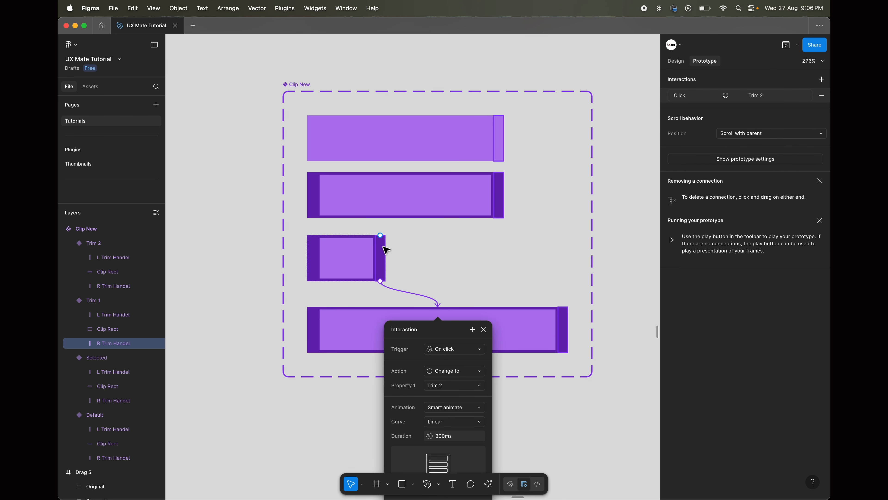
scroll(385, 257, down, 3)
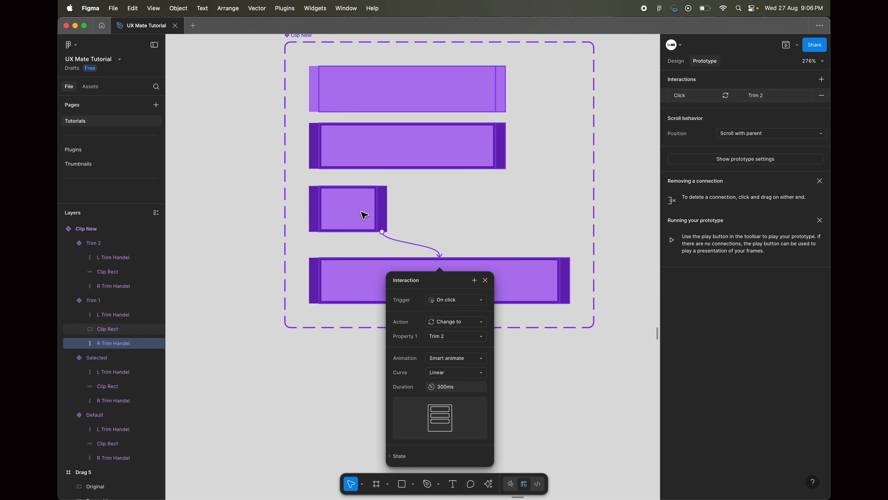
scroll(364, 215, up, 1)
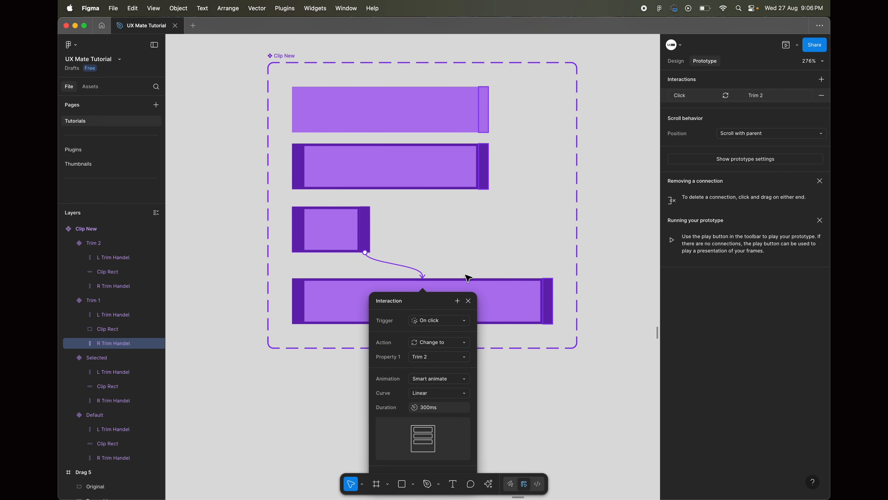
scroll(453, 258, down, 1)
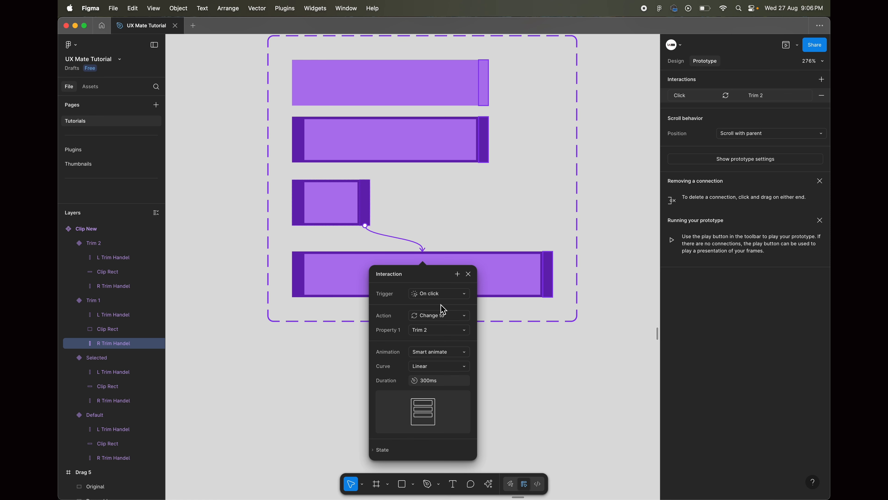
click(443, 295)
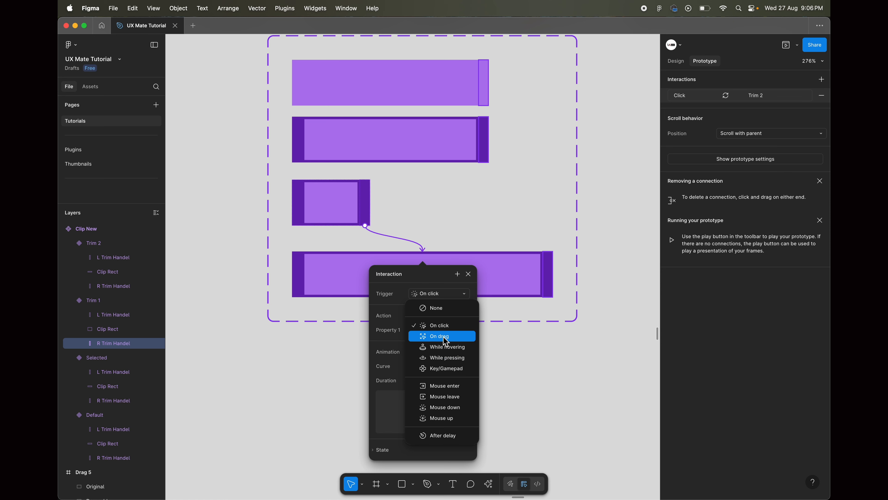
click(452, 335)
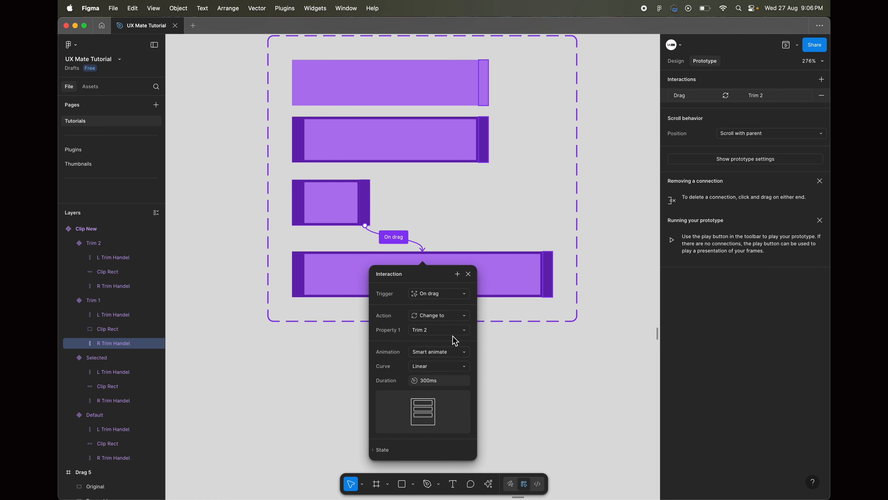
Connect the R Trim Handel in Trim 2 back to the Selected variant with an On click, Change to interaction
double_click(551, 271)
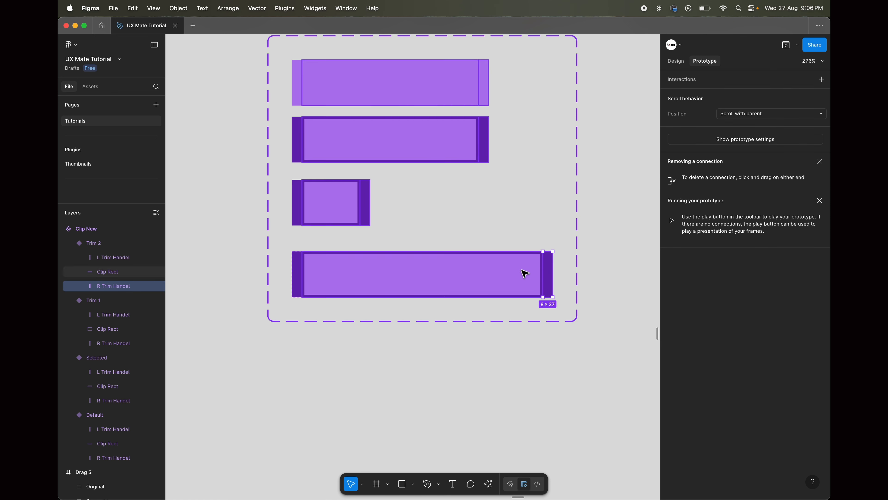
scroll(510, 282, up, 1)
scroll(510, 283, up, 1)
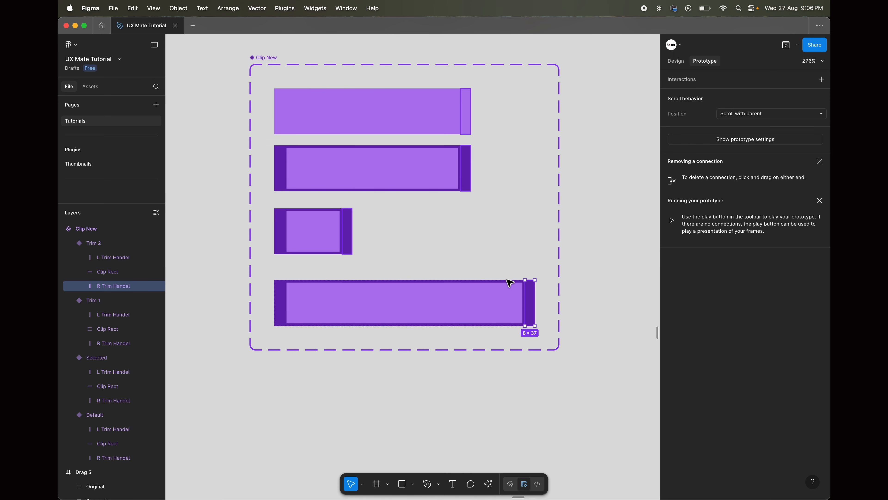
scroll(526, 302, up, 2)
scroll(525, 302, left, 1)
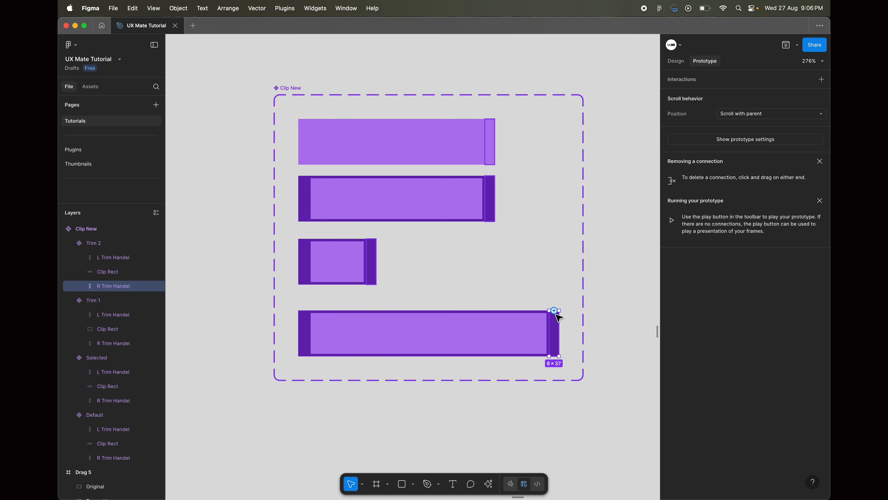
drag(554, 310, 489, 206)
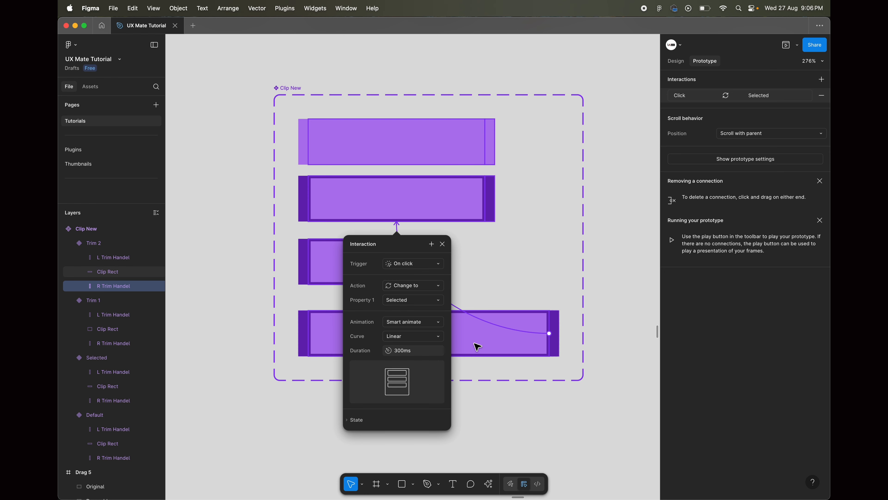
click(494, 191)
Examine the on-drag connections from the Draggable rectangle in the Drag 1 frame to the surrounding Drag frames
scroll(491, 254, down, 5)
scroll(490, 254, right, 9)
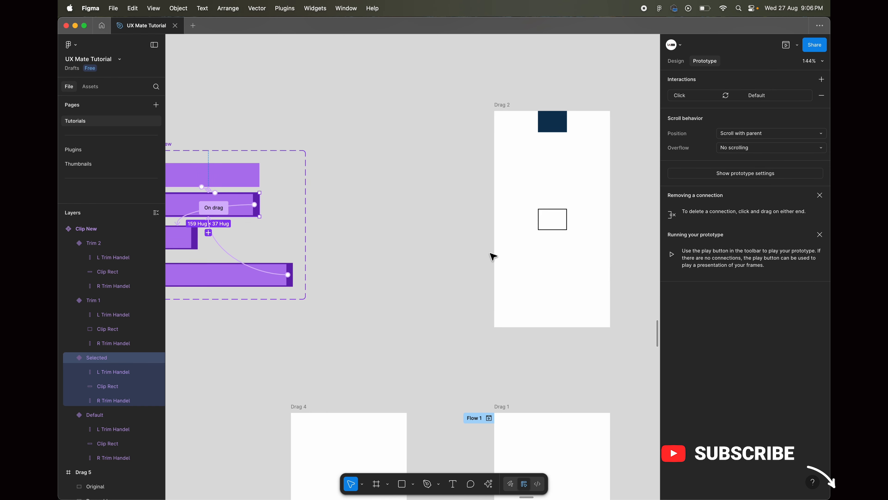
scroll(490, 254, down, 3)
scroll(492, 254, down, 5)
scroll(492, 254, down, 3)
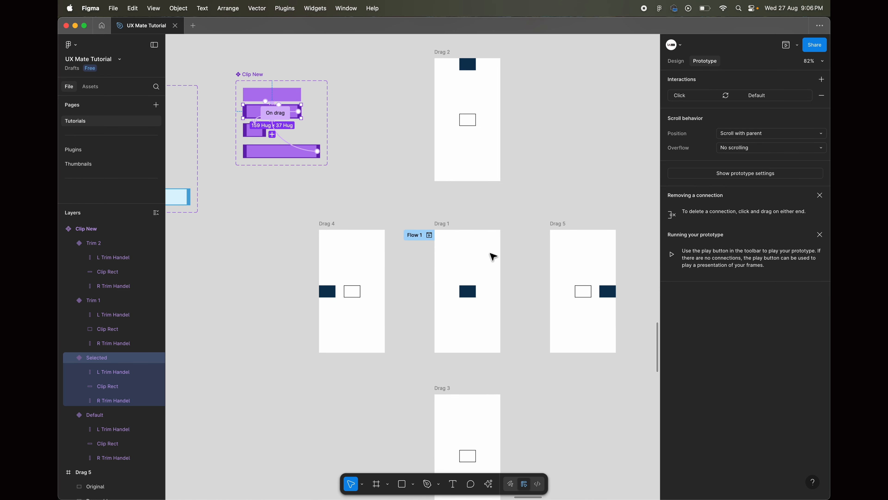
click(466, 296)
scroll(467, 302, up, 5)
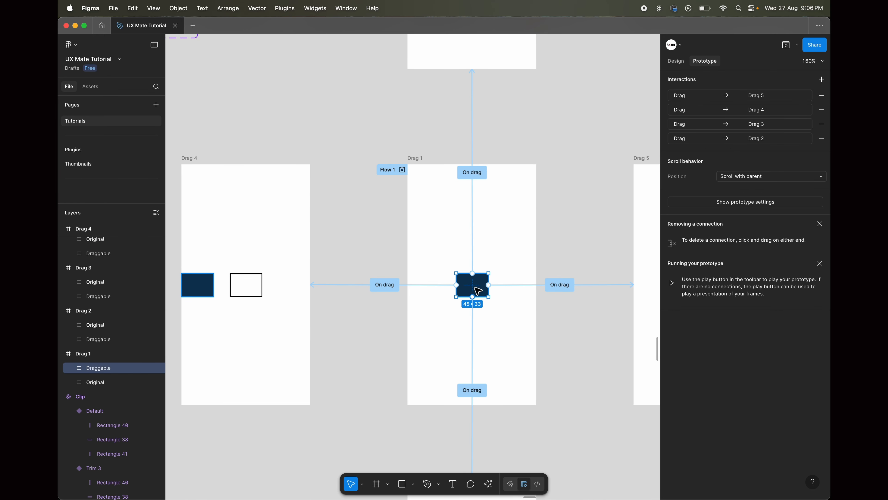
scroll(453, 168, down, 5)
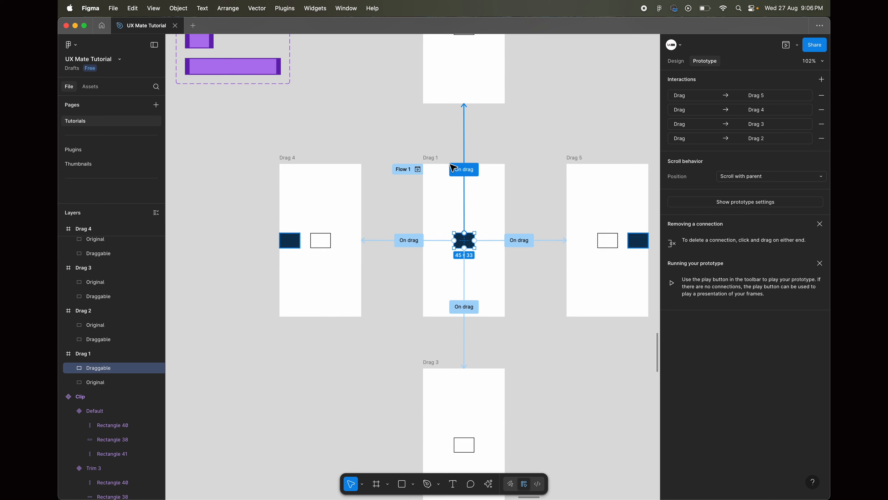
Examine the variants in the Clip New component set and compare them with the Drag frames' layout
scroll(396, 244, up, 5)
scroll(399, 245, left, 3)
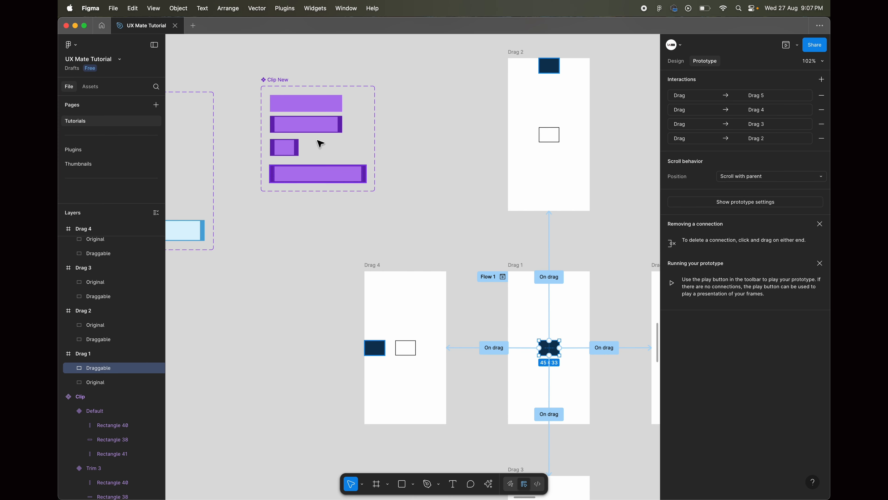
scroll(308, 105, up, 3)
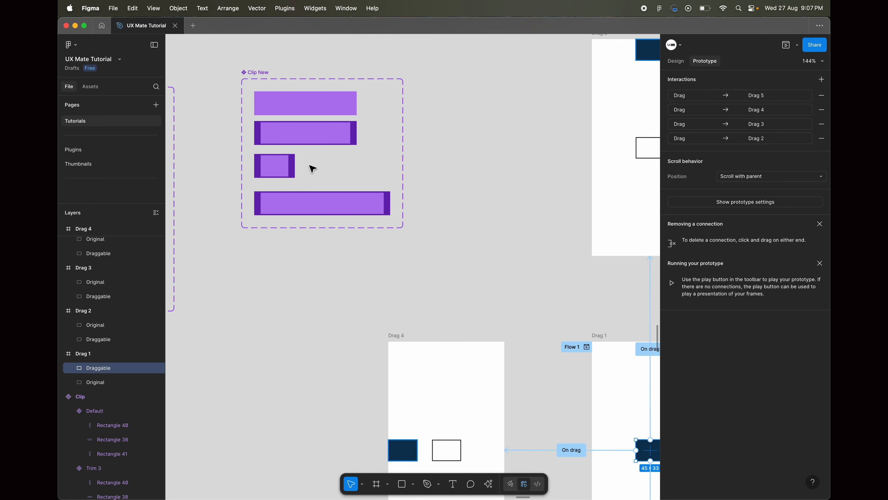
scroll(309, 167, up, 3)
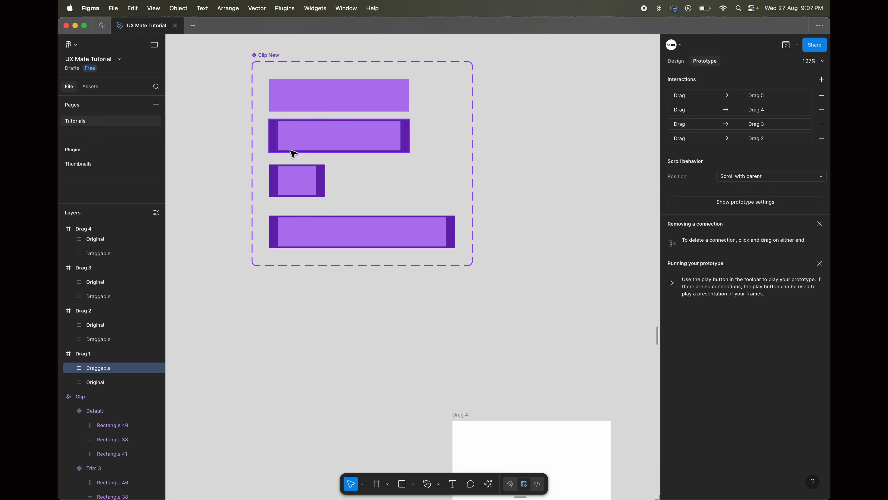
scroll(386, 229, up, 1)
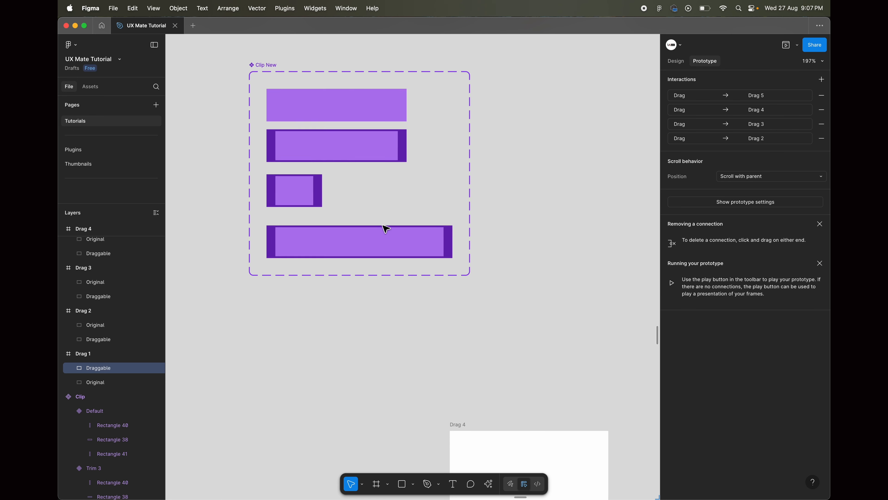
scroll(386, 229, up, 2)
scroll(386, 229, right, 1)
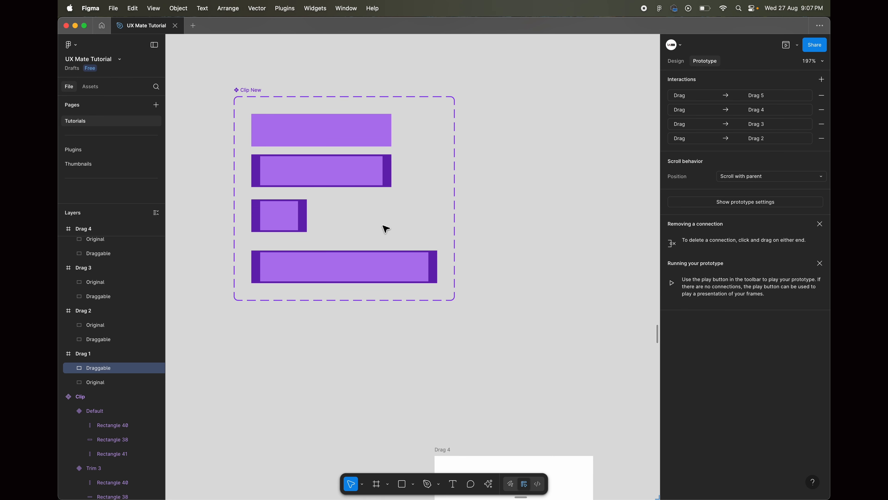
scroll(385, 229, right, 2)
scroll(386, 229, down, 3)
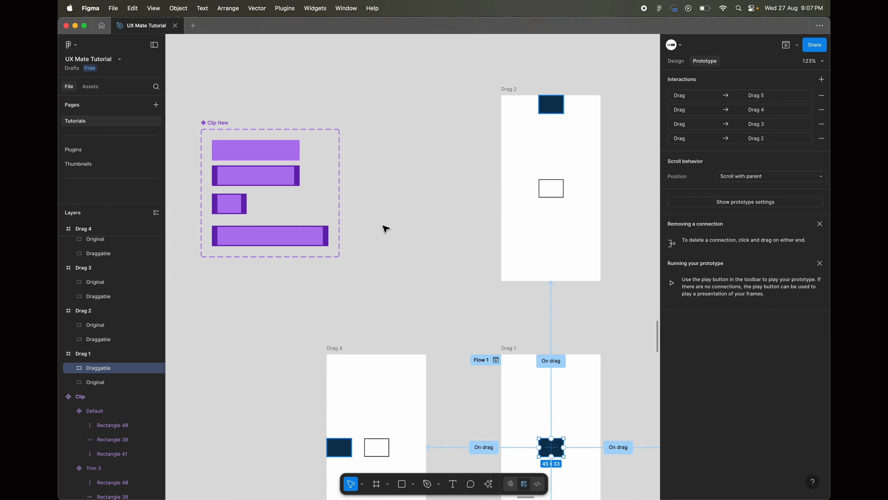
Examine the layout of the Drag frames and the on-drag connections of the Drag 4 and Drag 5 frames
scroll(386, 228, down, 1)
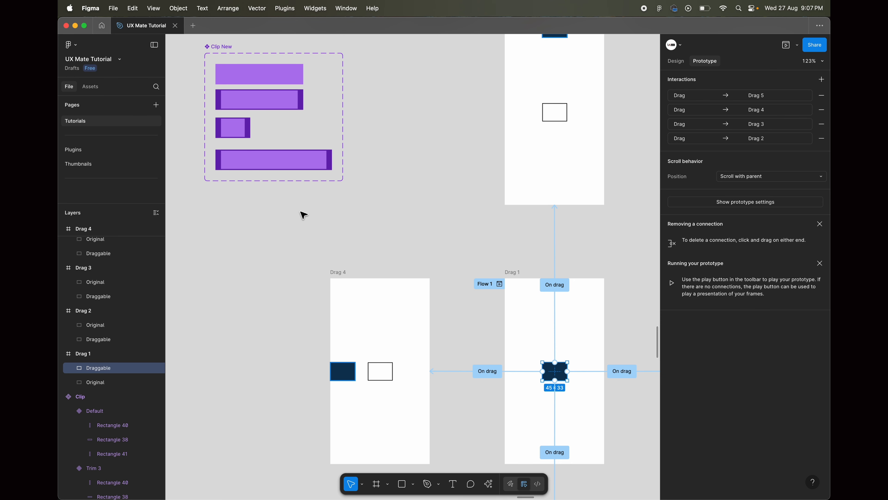
scroll(331, 250, down, 2)
scroll(331, 249, right, 2)
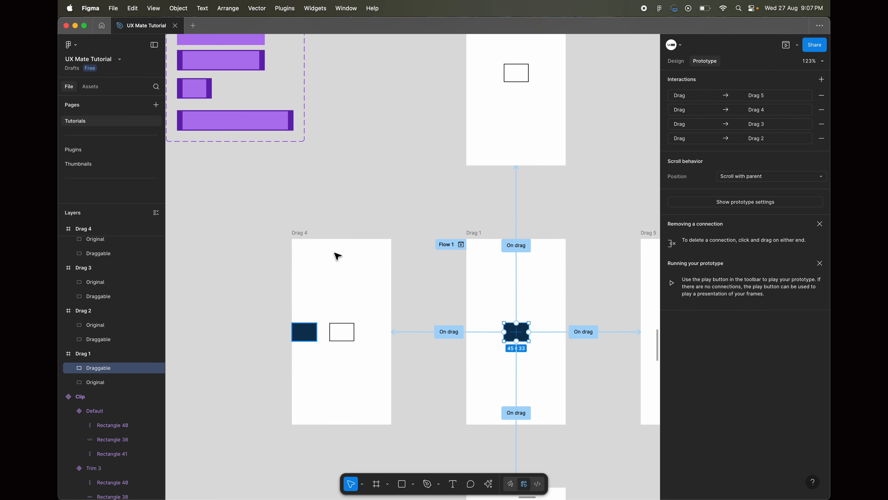
scroll(371, 343, down, 2)
scroll(372, 346, down, 5)
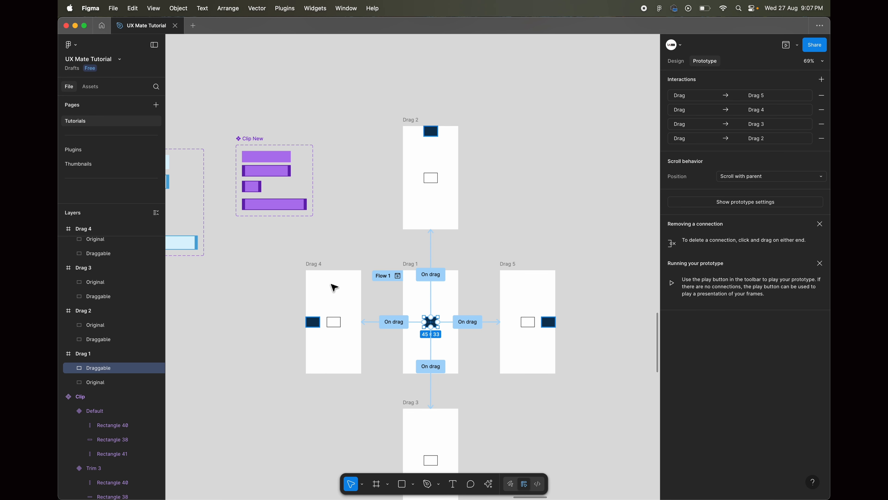
scroll(389, 328, down, 1)
scroll(388, 328, left, 3)
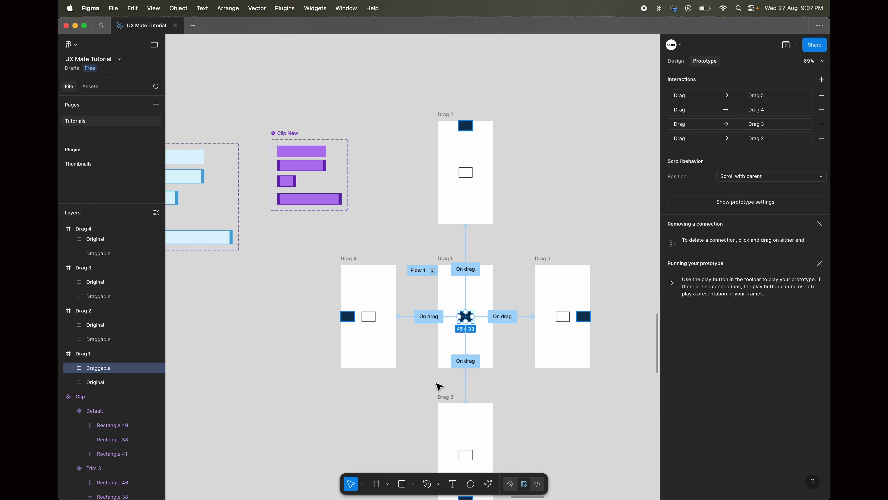
scroll(388, 371, up, 3)
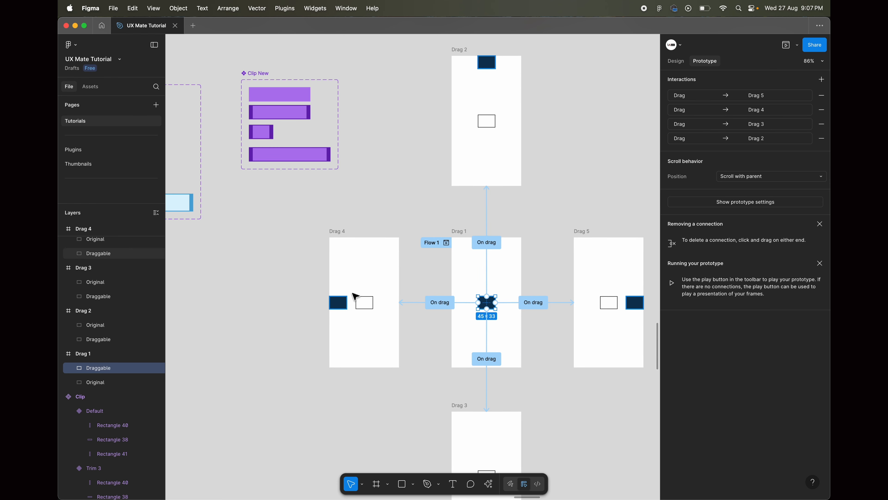
click(338, 231)
scroll(334, 233, right, 5)
scroll(334, 233, down, 2)
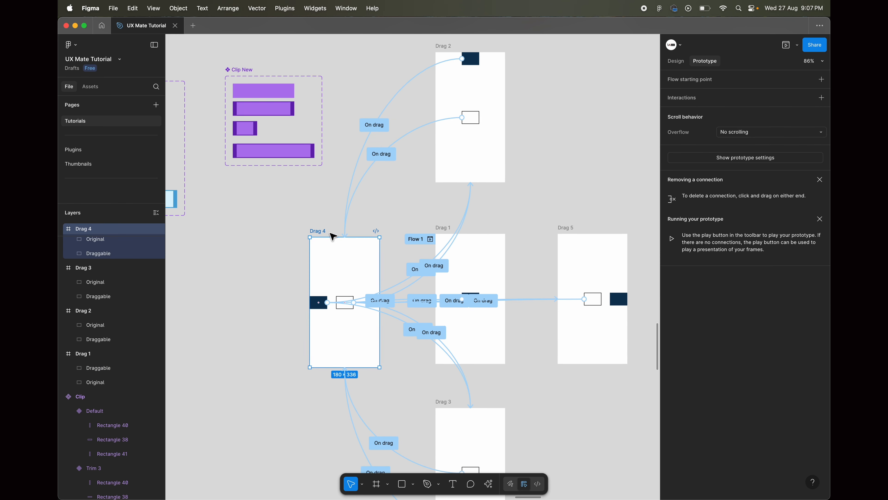
drag(530, 209, 523, 209)
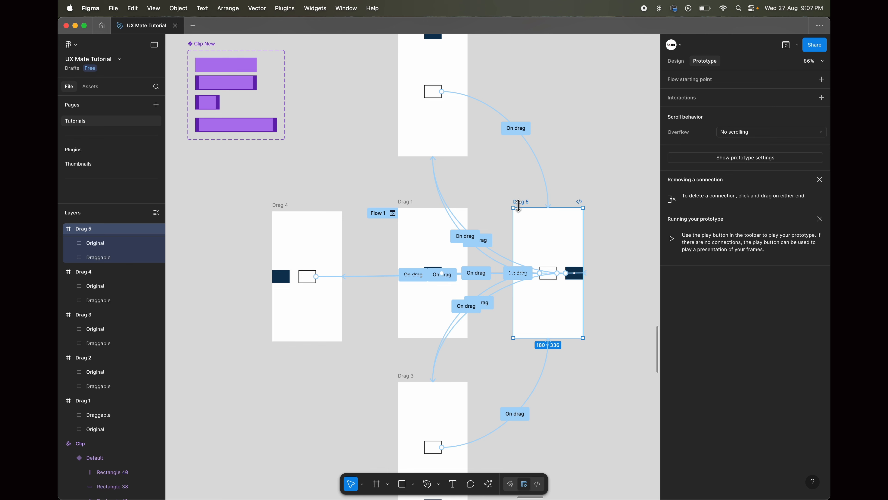
click(344, 385)
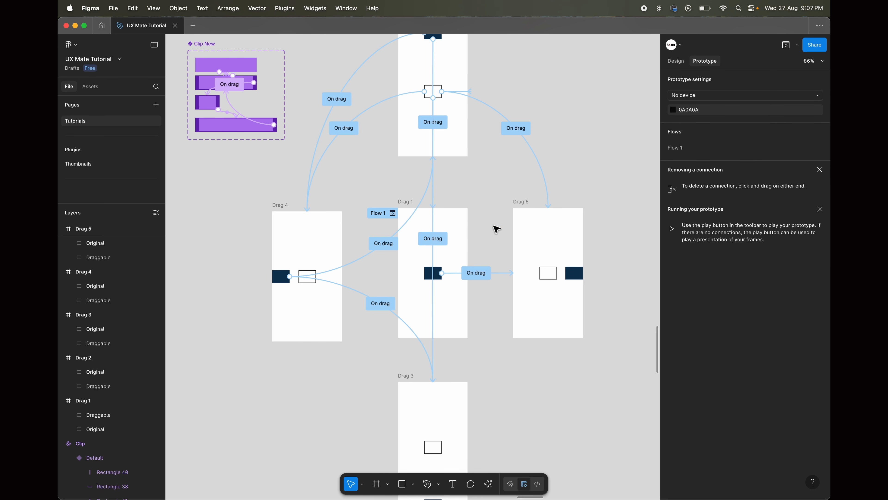
Examine the interactions linking the variants in the Clip New component set
scroll(408, 306, left, 3)
scroll(406, 308, up, 2)
scroll(437, 307, right, 2)
scroll(436, 307, down, 1)
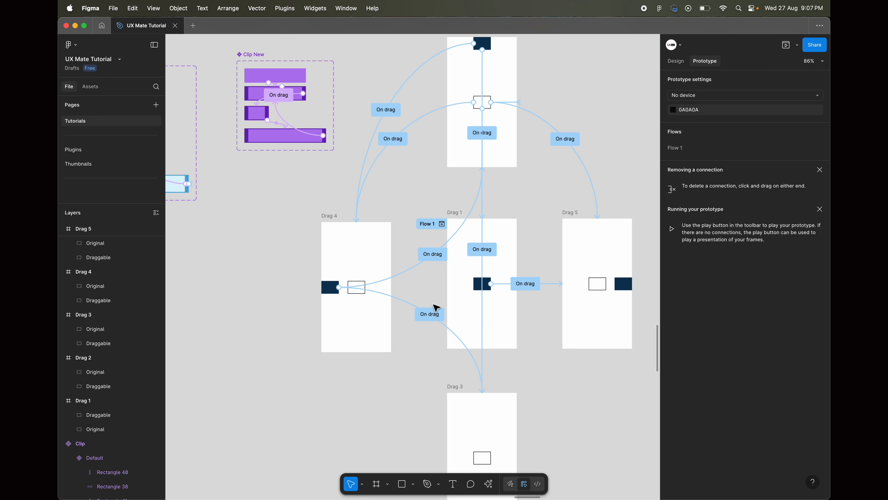
scroll(323, 218, up, 1)
scroll(312, 91, left, 2)
scroll(312, 91, up, 2)
scroll(301, 147, up, 5)
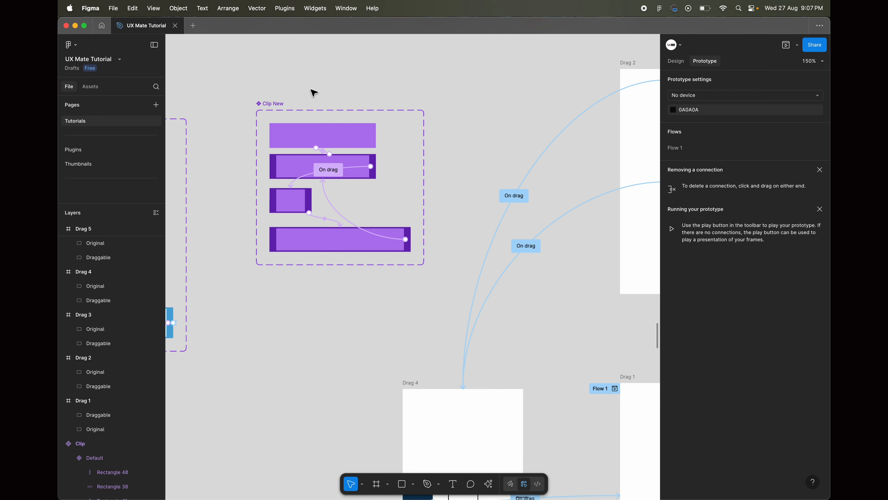
scroll(293, 217, up, 5)
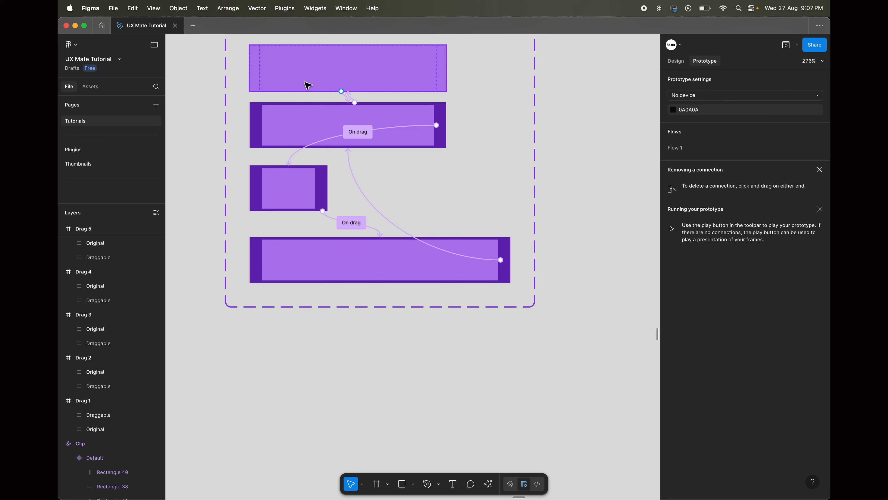
scroll(298, 115, up, 2)
scroll(297, 115, right, 1)
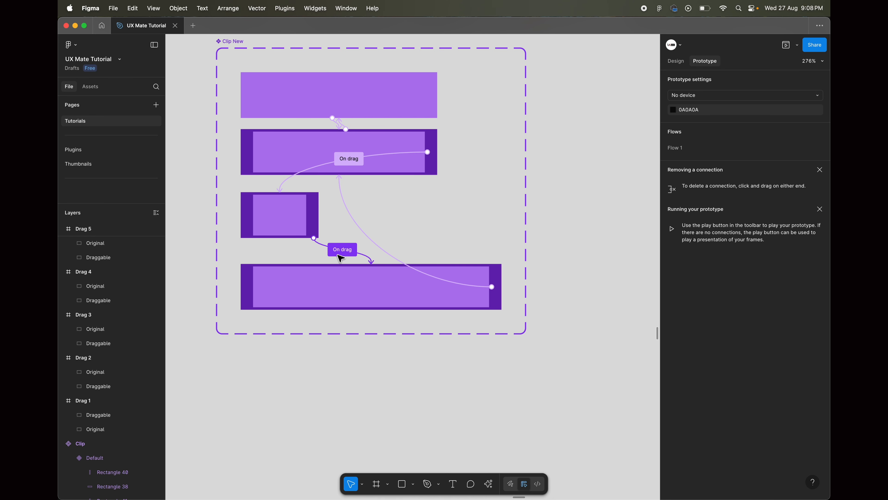
Inspect the on-drag connection from the Draggable rectangle in Drag 1 to the Drag 4 frame
scroll(338, 255, down, 5)
scroll(366, 257, right, 4)
scroll(403, 274, down, 5)
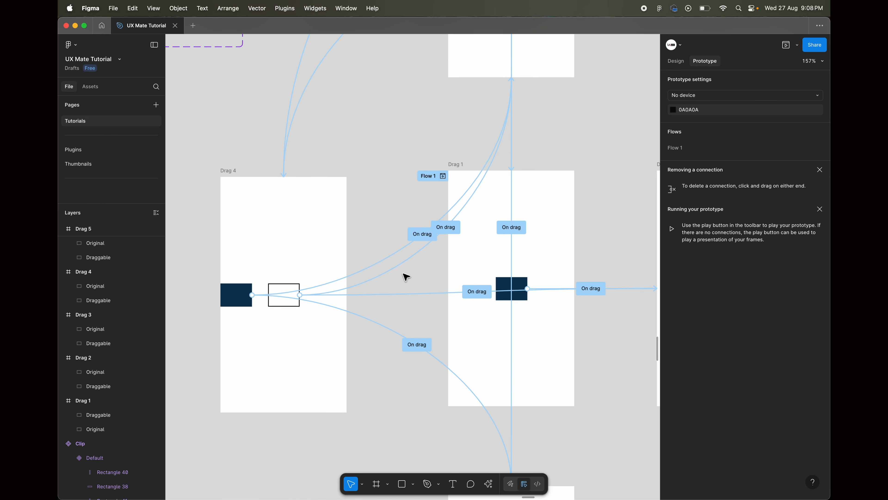
click(510, 286)
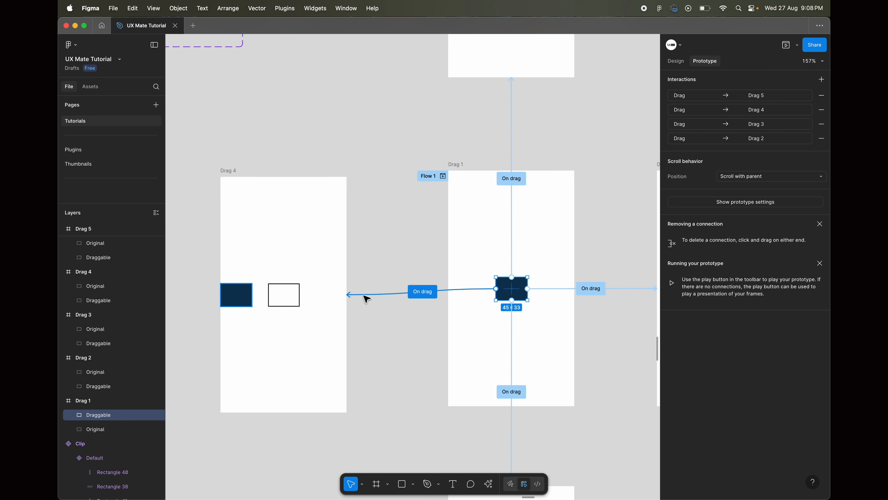
Duplicate the Drag 1 and Drag 4 frames together and place the copies below Drag 4, beside Drag 3
scroll(366, 299, down, 5)
scroll(311, 335, down, 2)
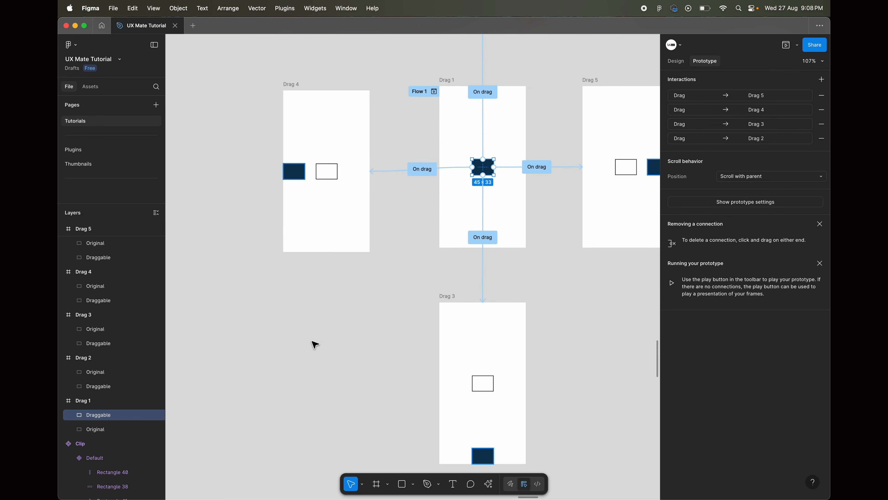
click(446, 80)
shift+click(294, 85)
scroll(295, 85, down, 4)
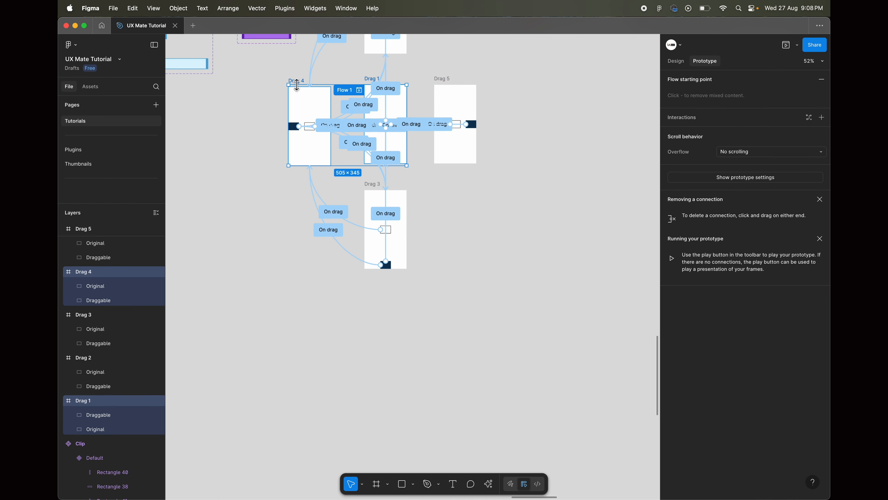
drag(297, 85, 211, 202)
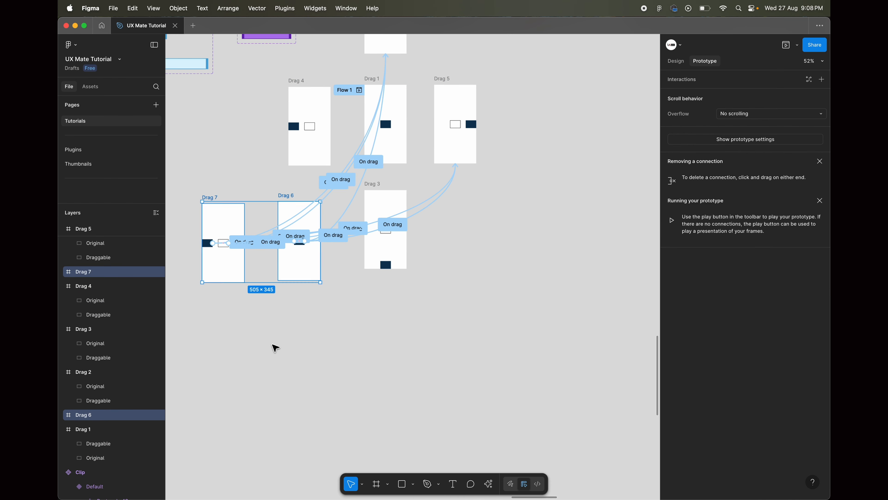
Remove the on-drag connections from the Drag 6 Draggable rectangle to Drag 2, Drag 3 and Drag 5, keeping only the one to Drag 7
click(291, 196)
scroll(276, 254, up, 5)
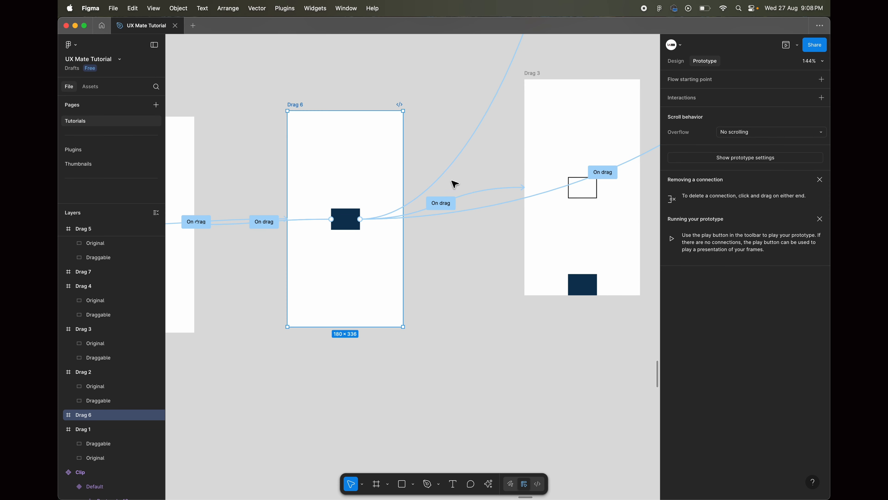
drag(451, 168, 459, 94)
drag(467, 192, 468, 89)
drag(462, 212, 462, 302)
scroll(363, 326, left, 3)
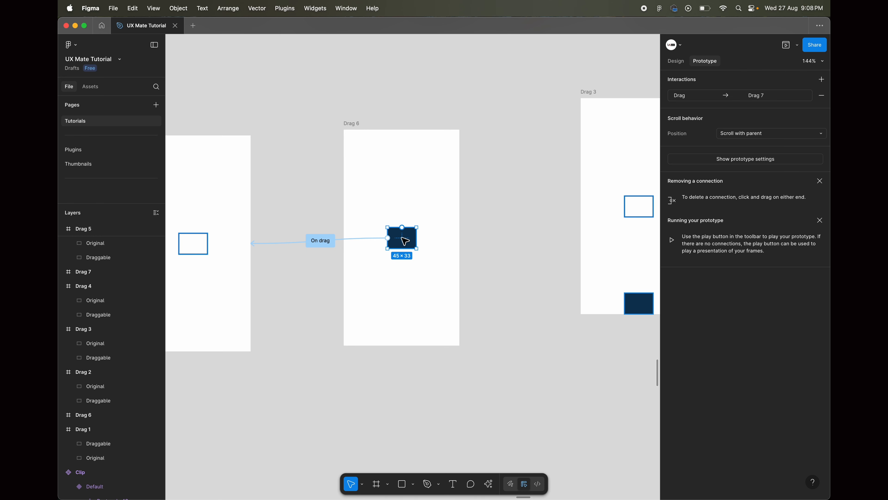
scroll(405, 241, left, 5)
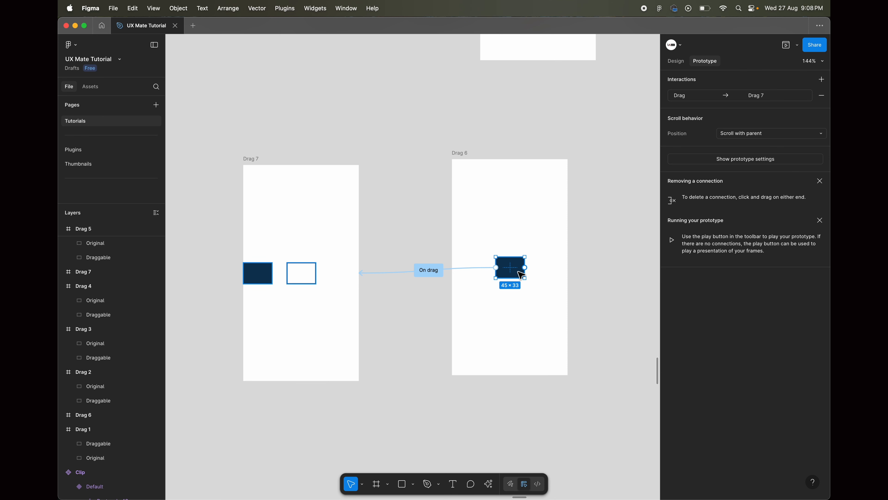
Preview the Drag 6 prototype, test moving the rectangle horizontally toward its Drag 7 position, and close the preview
key(shift+space)
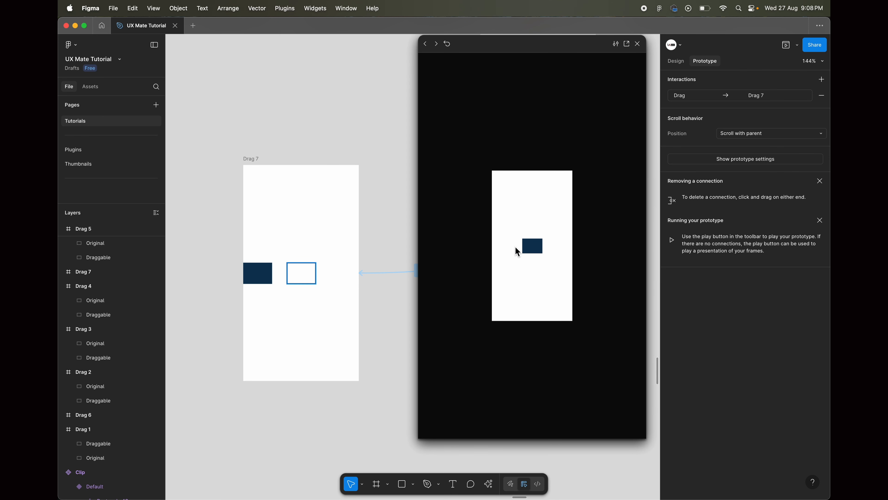
drag(531, 249, 511, 247)
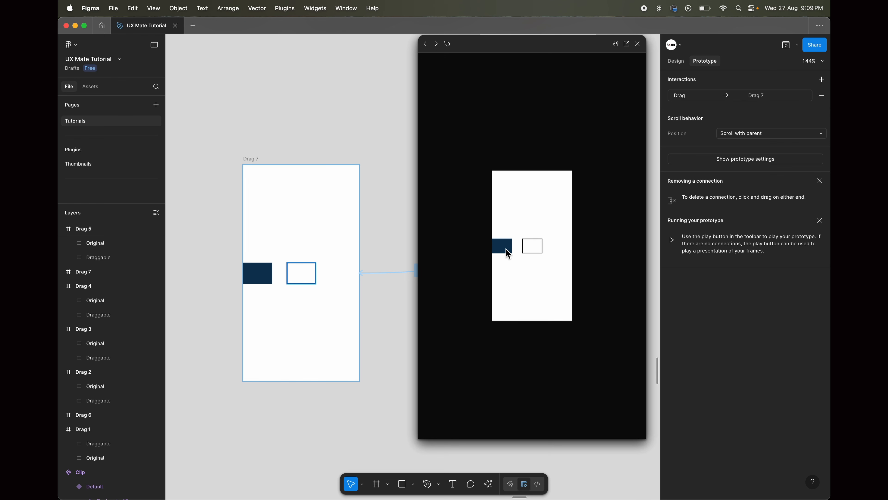
click(638, 44)
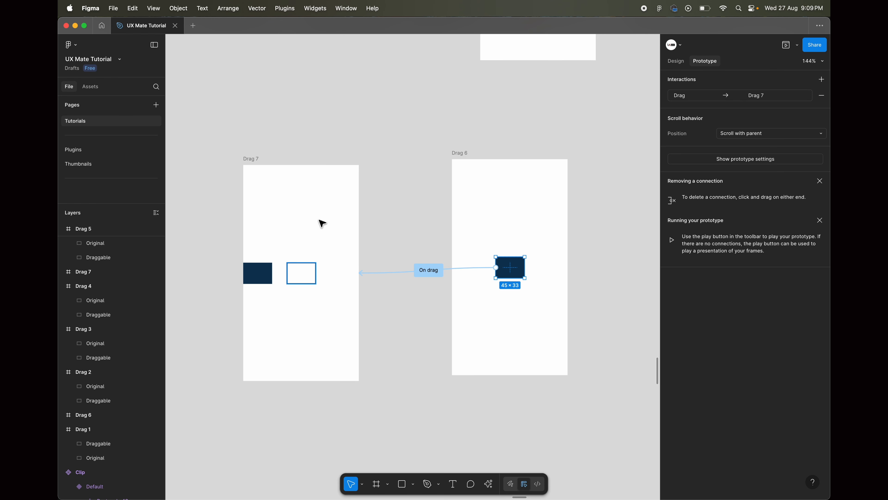
Move the Draggable rectangle in Drag 7 to the frame's upper edge, directly above the Original rectangle
click(263, 274)
drag(261, 273, 302, 187)
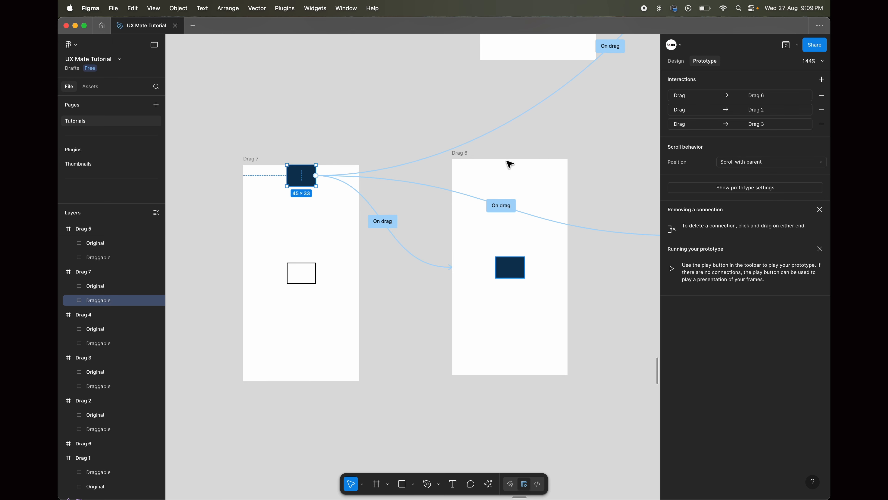
Delete the Drag 6 Draggable rectangle's connections to Drag 5, Drag 3 and Drag 2 so that it leads only to Drag 7
click(468, 155)
click(509, 271)
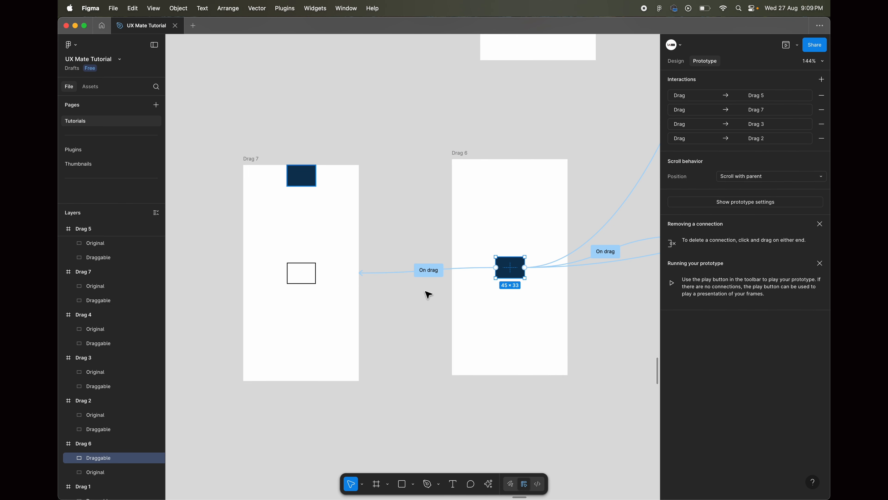
scroll(427, 294, right, 2)
scroll(426, 294, up, 1)
click(475, 261)
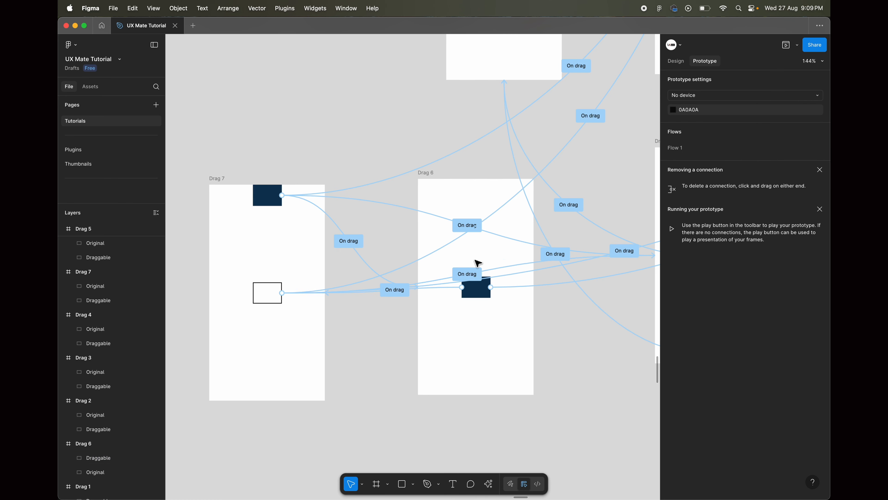
click(471, 295)
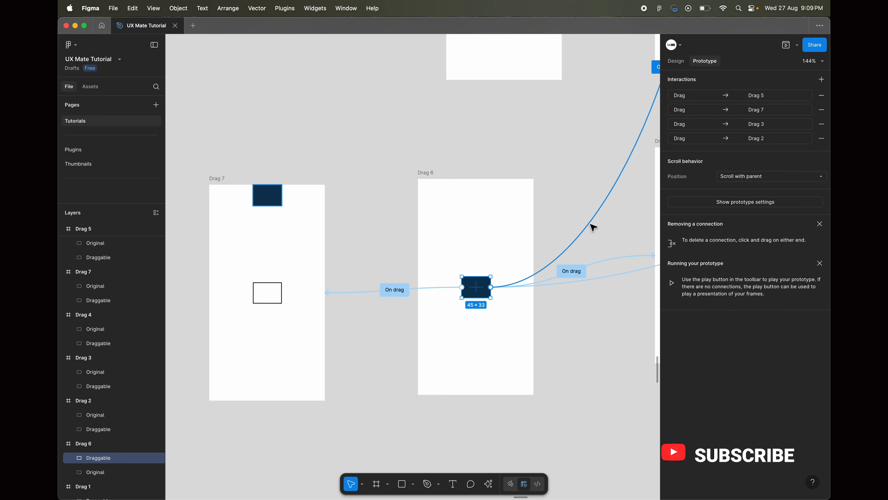
drag(590, 223, 588, 157)
drag(616, 258, 614, 163)
drag(601, 278, 593, 352)
Preview the Drag 6 prototype, test moving the rectangle vertically to its new Drag 7 position, and close the preview
scroll(526, 331, down, 5)
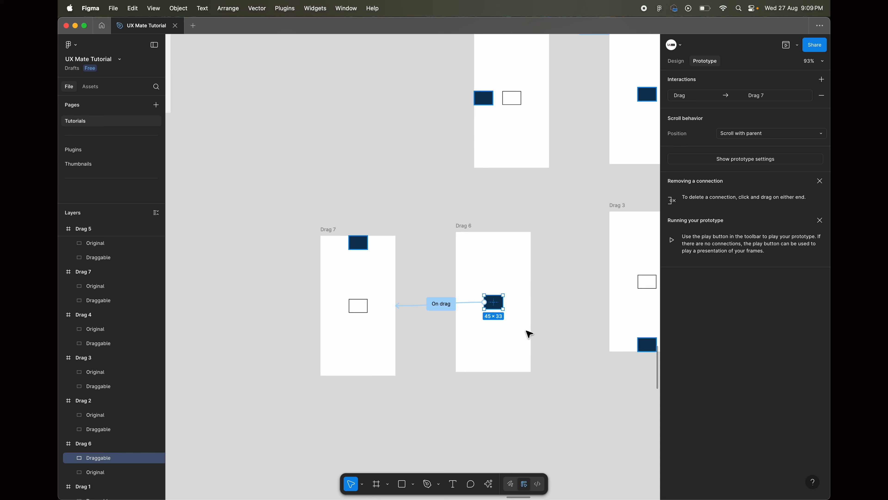
scroll(485, 320, up, 5)
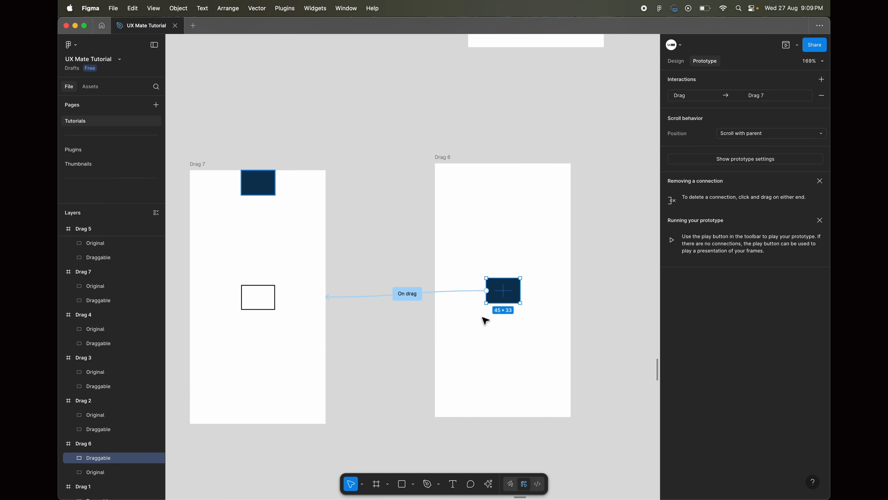
key(shift+space)
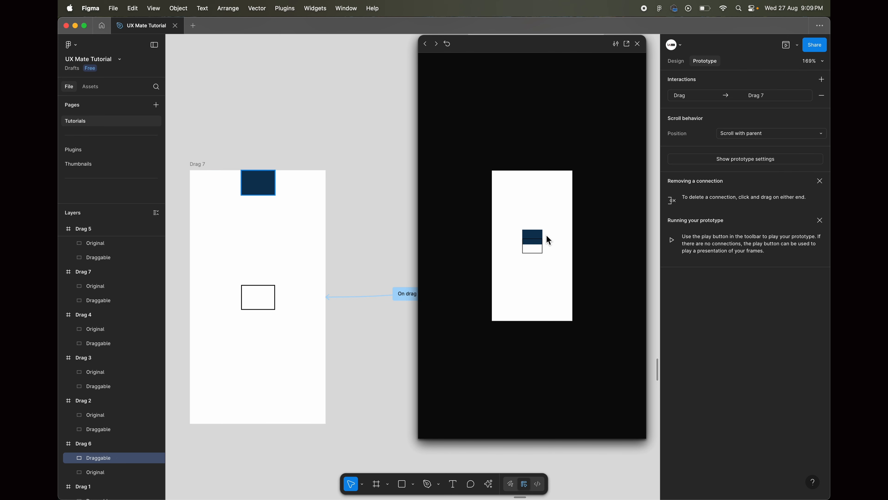
drag(548, 238, 535, 170)
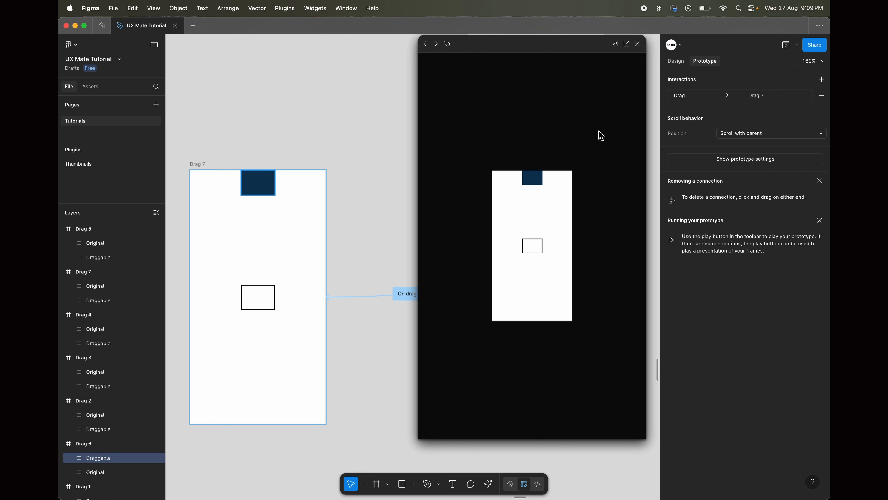
scroll(238, 232, down, 5)
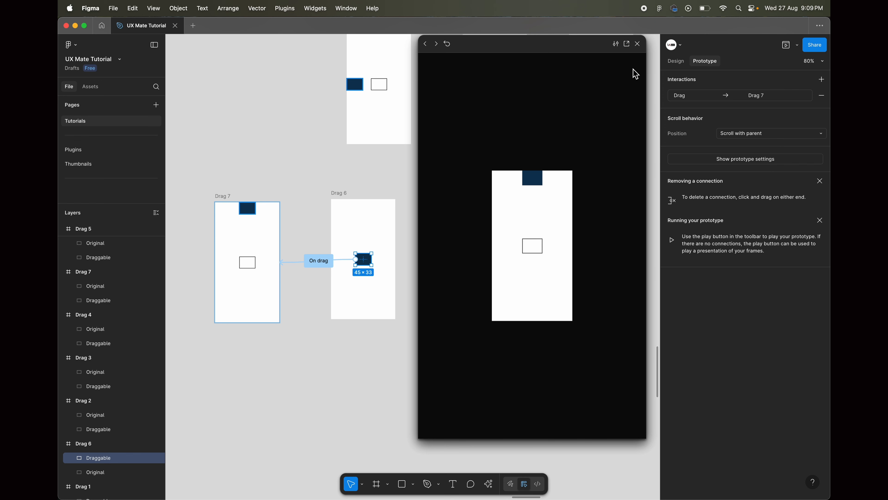
click(638, 44)
Review all frames on the canvas and examine how the trim variants are arranged in the Clip New component set
scroll(416, 280, down, 5)
scroll(417, 280, up, 1)
scroll(416, 279, left, 1)
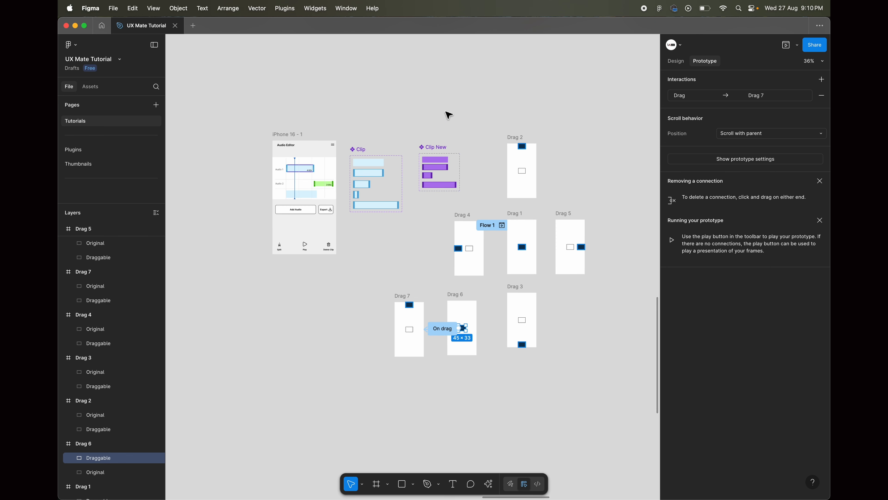
scroll(433, 176, up, 5)
scroll(436, 179, up, 3)
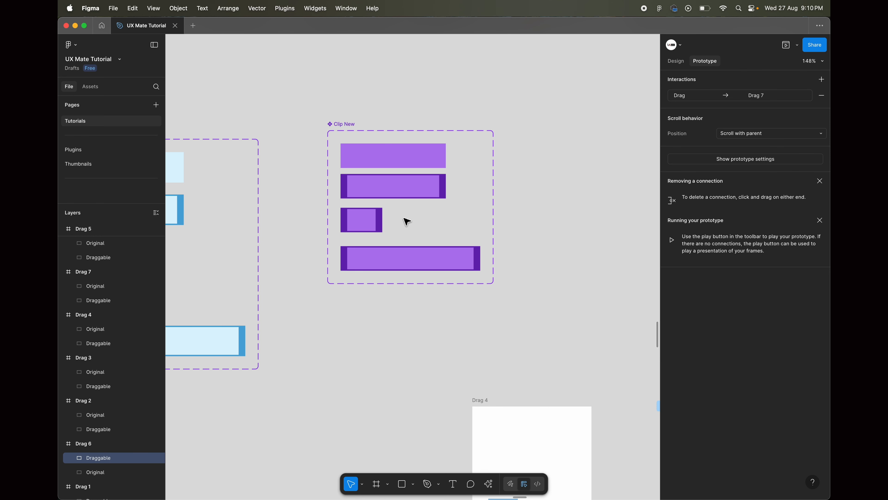
scroll(432, 220, down, 5)
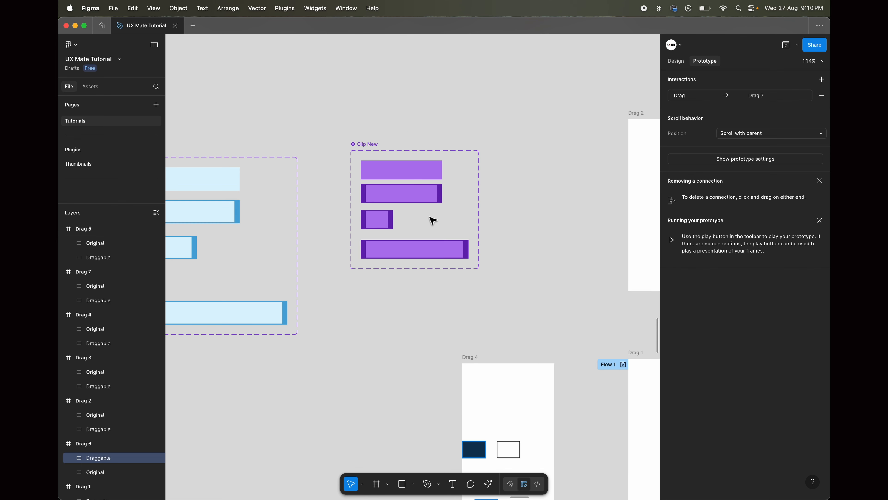
Place an instance of the Clip New component's Default variant in the iPhone 16 - 1 frame, below the Add Audio button
scroll(432, 218, down, 3)
scroll(433, 218, left, 5)
scroll(432, 218, down, 3)
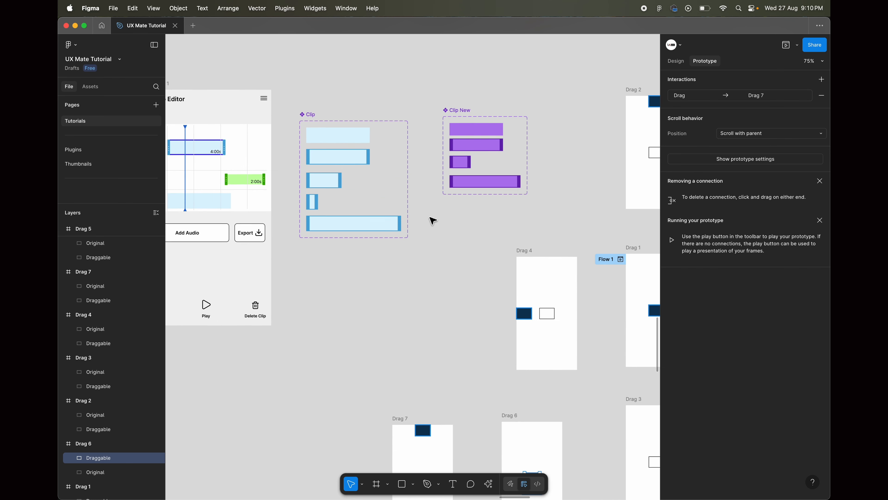
click(547, 112)
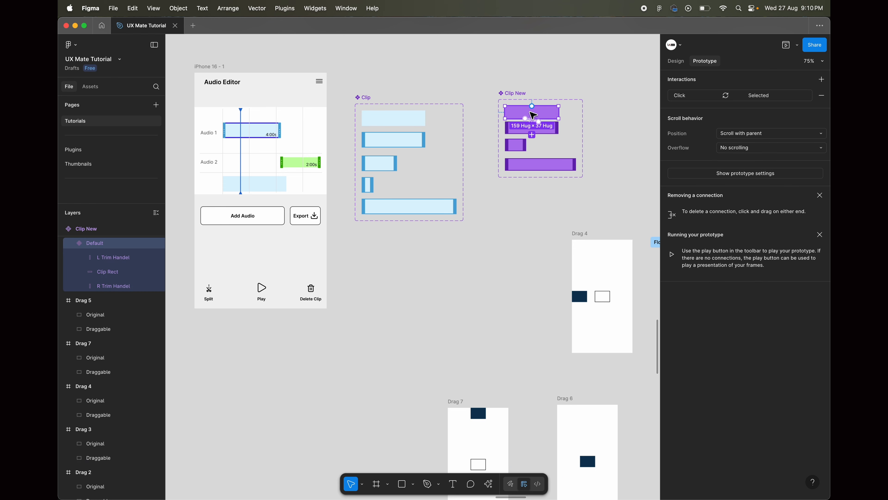
drag(549, 114, 269, 245)
Preview the Audio Editor prototype, test selecting the purple clip and dragging its right trim handle, and close the preview
scroll(267, 246, left, 3)
scroll(280, 246, up, 3)
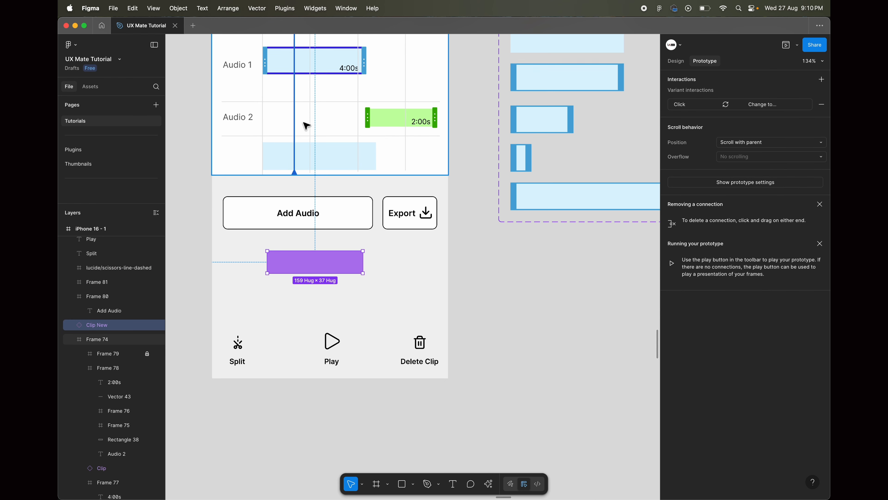
scroll(296, 174, up, 3)
scroll(298, 245, up, 2)
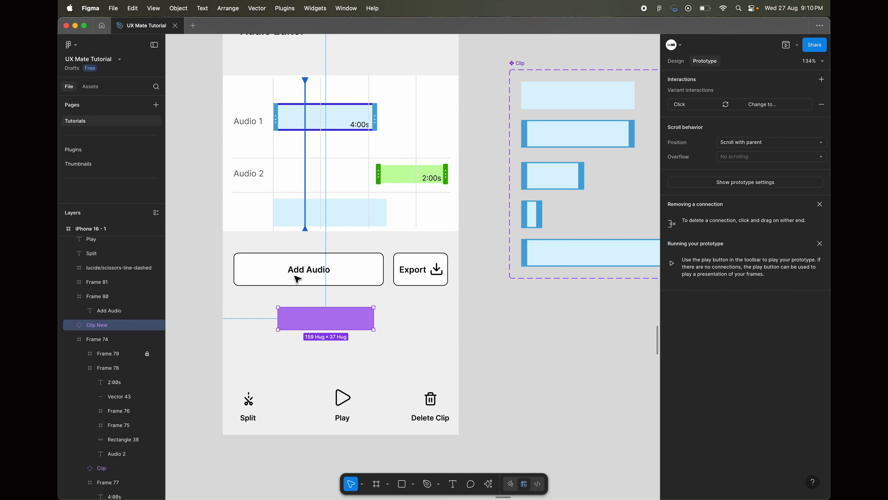
key(shift+space)
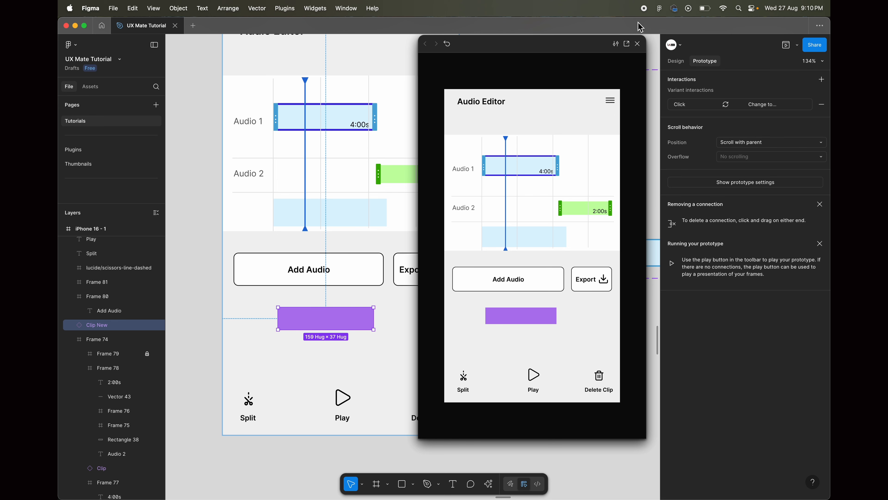
click(638, 44)
key(shift+space)
click(526, 314)
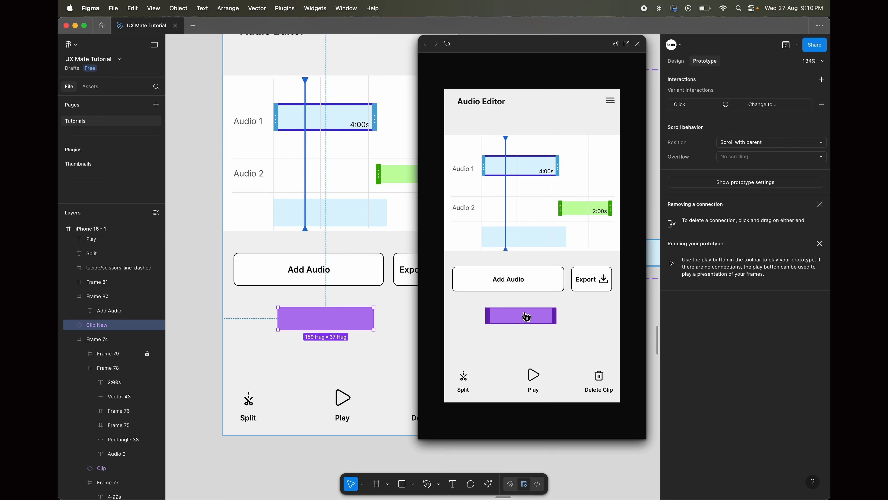
click(529, 320)
click(540, 322)
mouse_move(561, 321)
mouse_down()
mouse_move(517, 322)
mouse_move(585, 326)
mouse_move(553, 323)
mouse_up()
click(638, 44)
scroll(448, 232, down, 5)
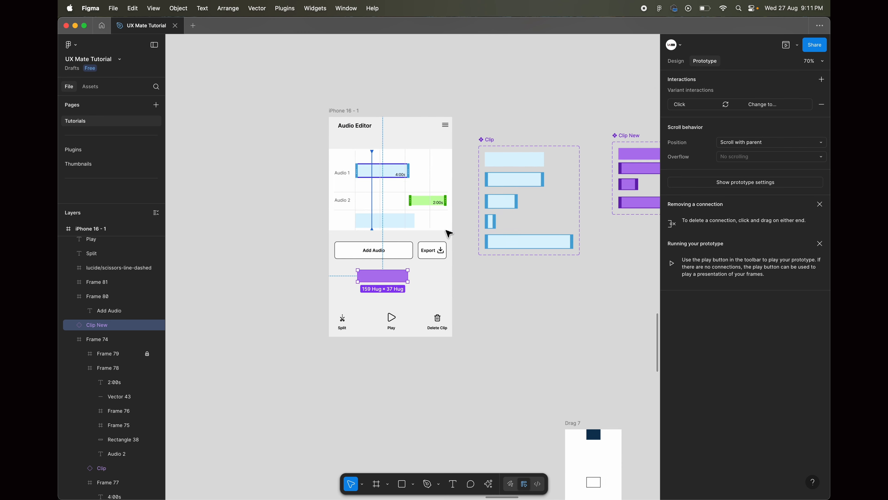
scroll(462, 314, right, 5)
scroll(463, 314, down, 3)
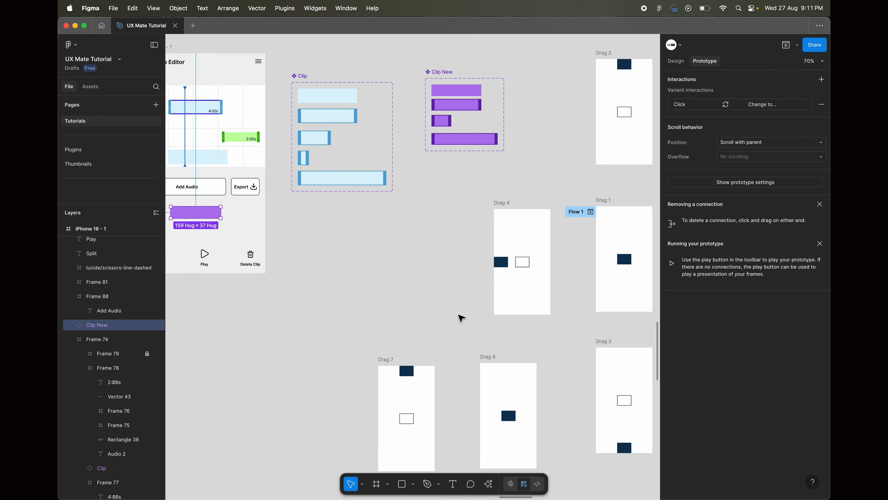
scroll(462, 318, down, 3)
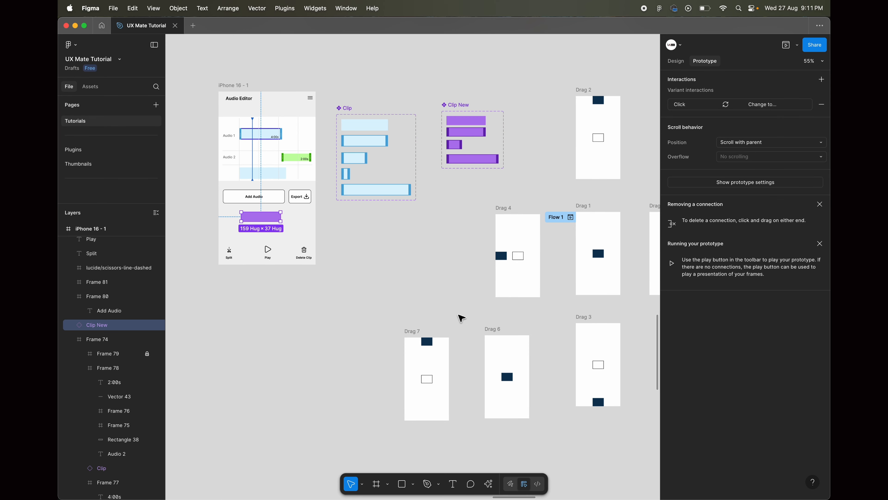
scroll(462, 318, up, 3)
scroll(461, 319, up, 3)
scroll(462, 318, up, 1)
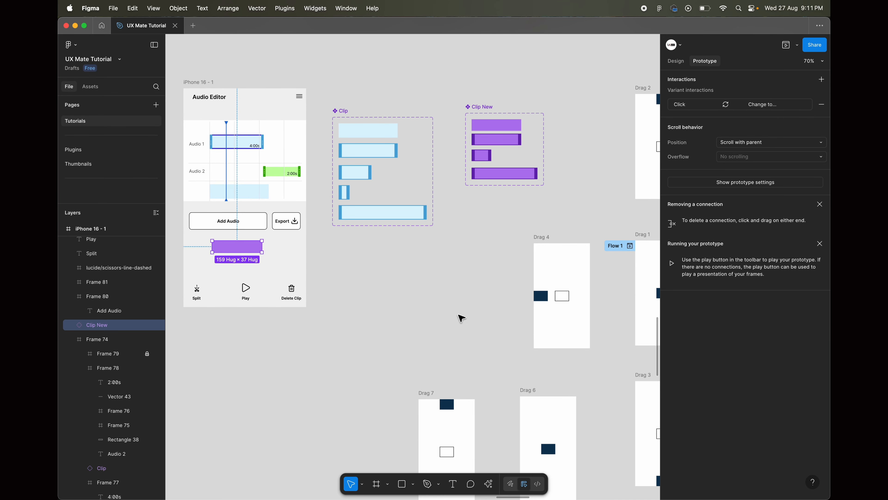